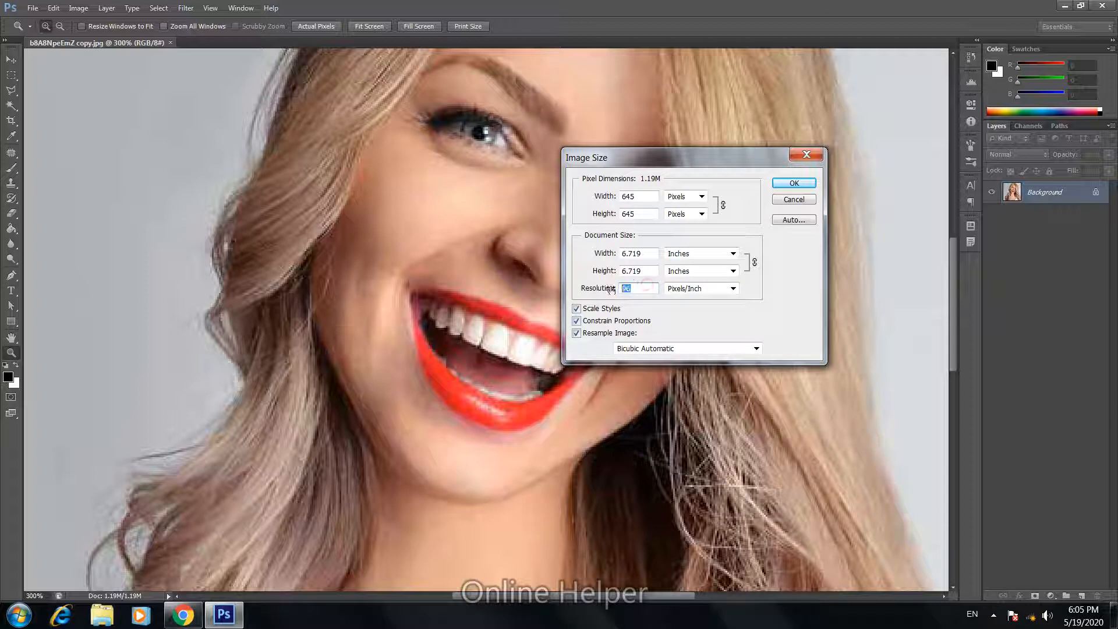
Resize the image to 6000 pixels wide at 300 pixels/inch with proportions constrained, using Bicubic Automatic resampling.
{"action": "type", "text": "300"}
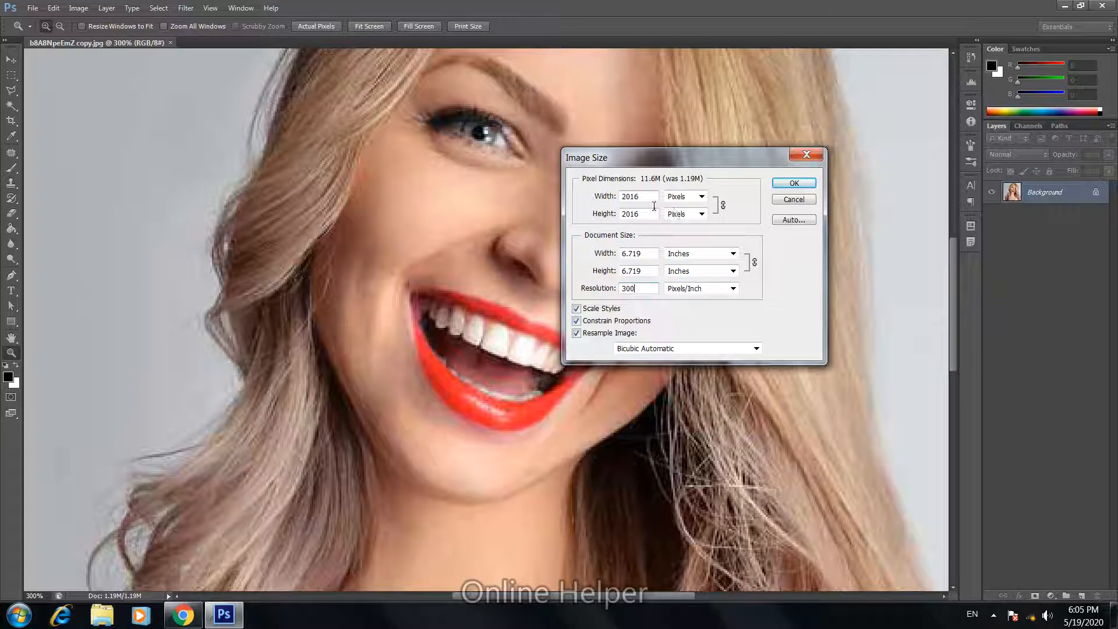
{"action": "left_click", "coordinate": [588, 199]}
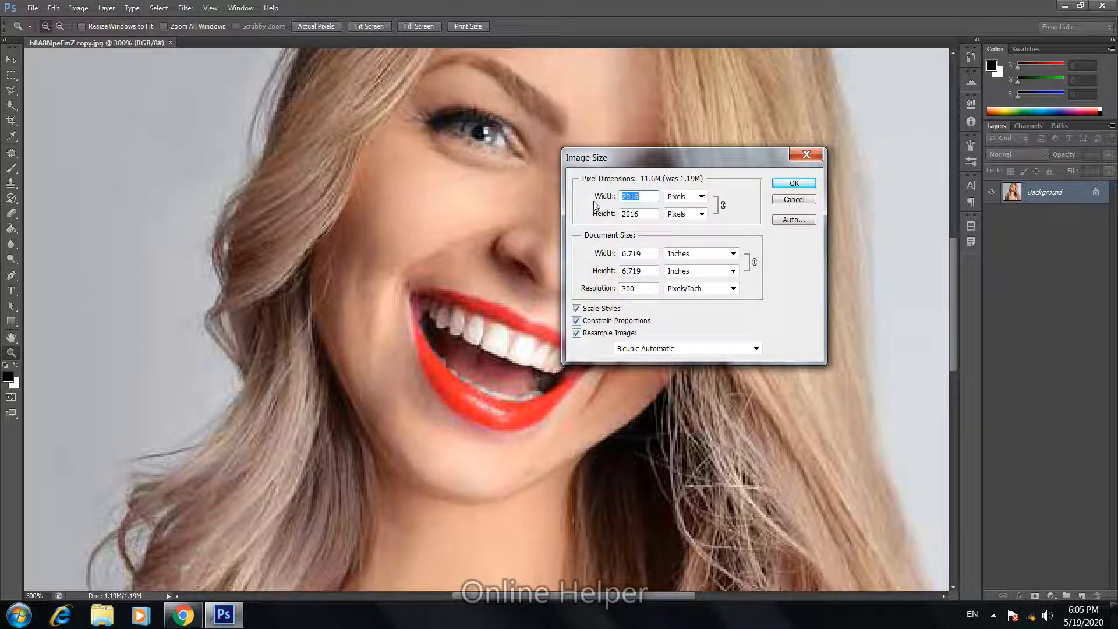
{"action": "type", "text": "6000"}
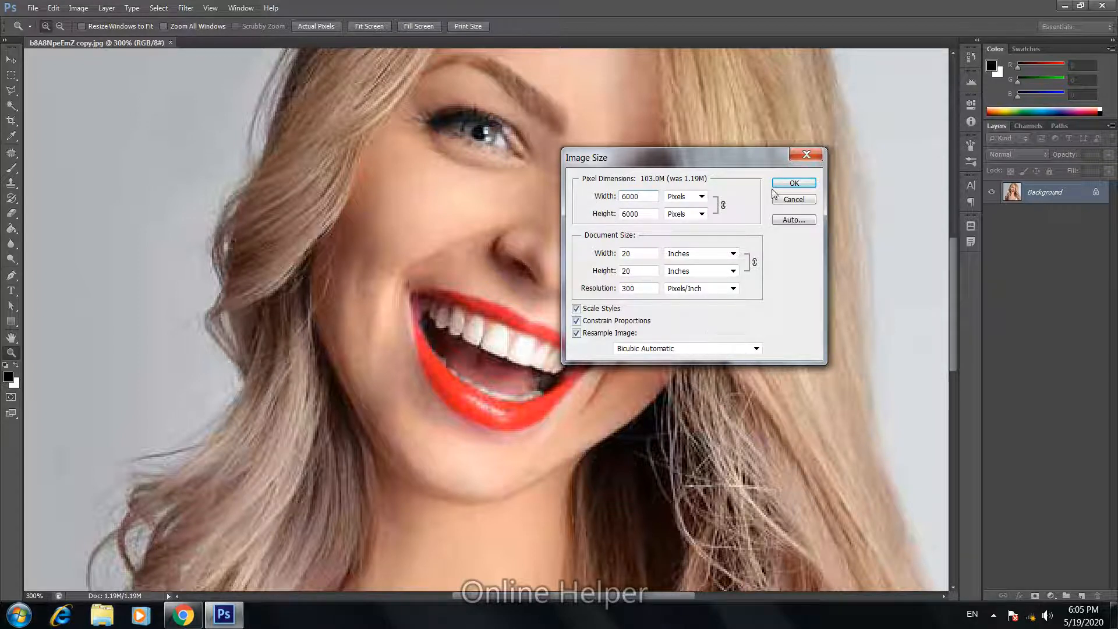
{"action": "left_click", "coordinate": [728, 347]}
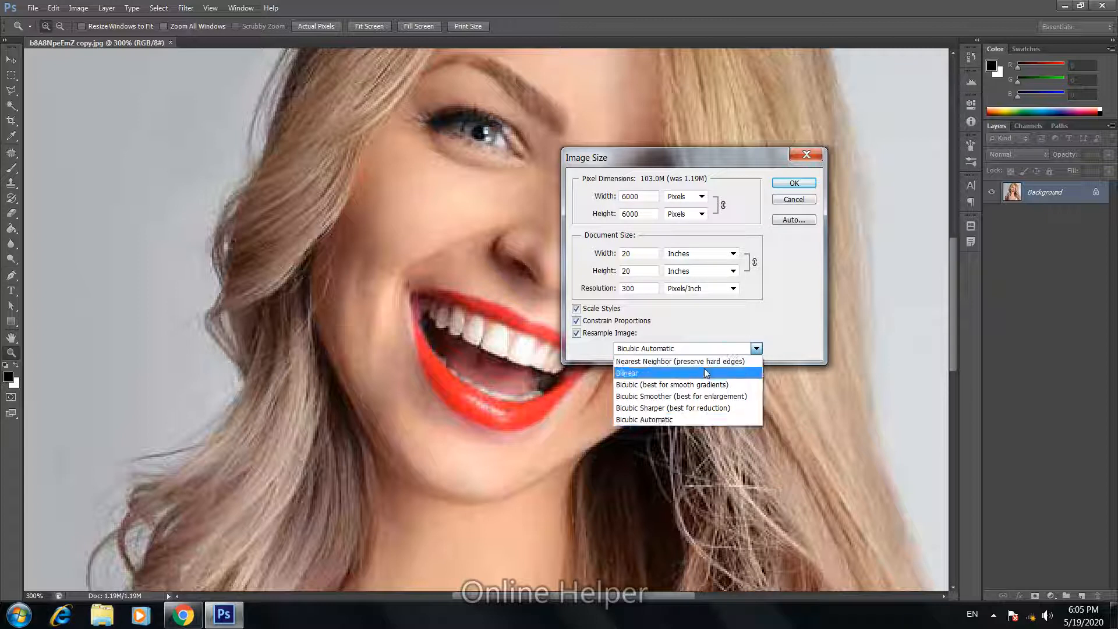
{"action": "left_click", "coordinate": [665, 419]}
{"action": "left_click", "coordinate": [793, 184]}
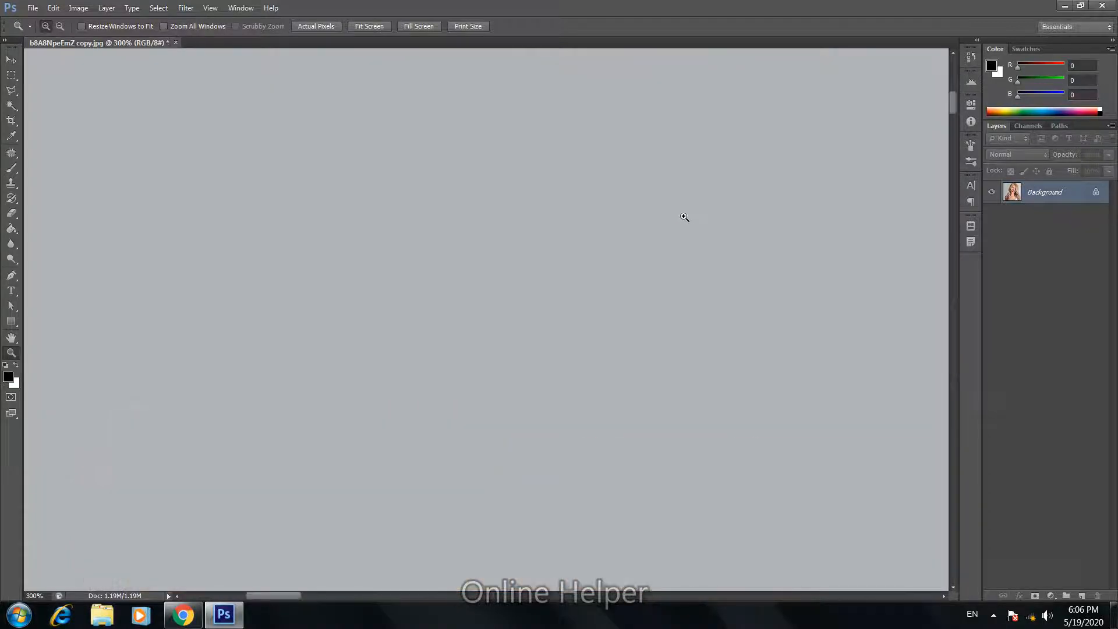
Examine the enlarged portrait closely around the mouth, teeth, nose and eye to judge its quality.
{"action": "right_click", "coordinate": [608, 195]}
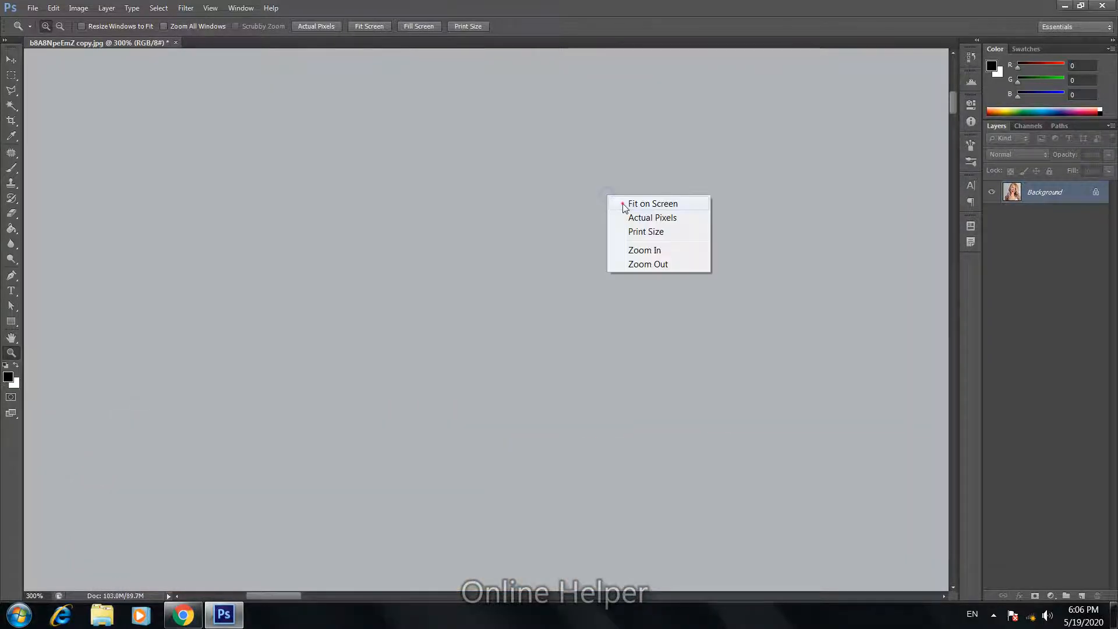
{"action": "left_click", "coordinate": [627, 206]}
{"action": "left_click_drag", "start_coordinate": [388, 233], "coordinate": [727, 395]}
{"action": "left_click", "coordinate": [296, 168]}
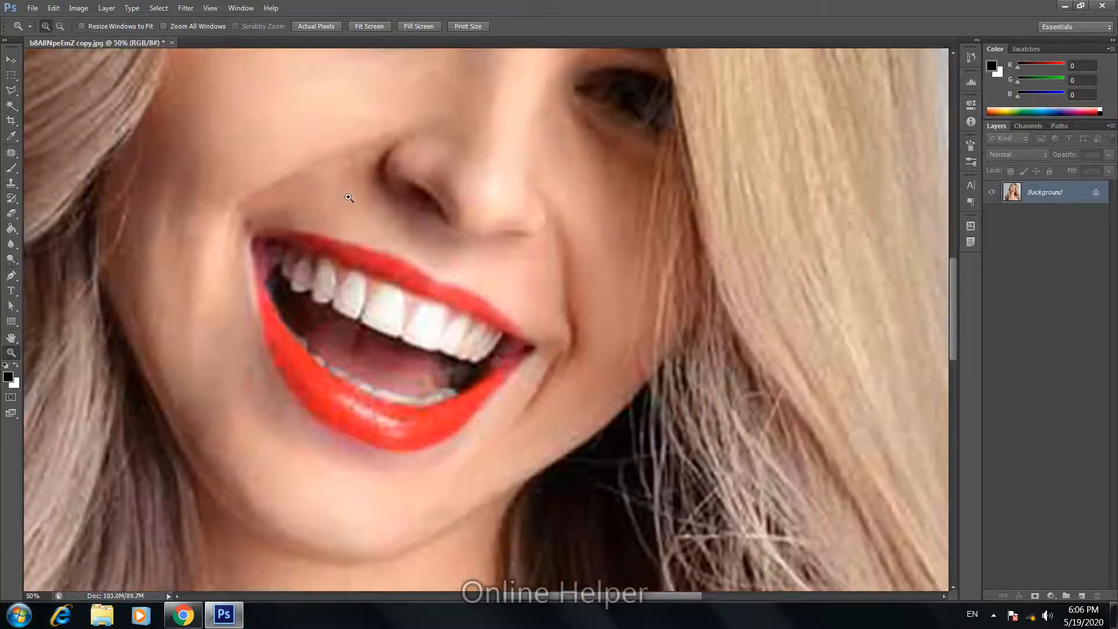
{"action": "left_click", "coordinate": [376, 289]}
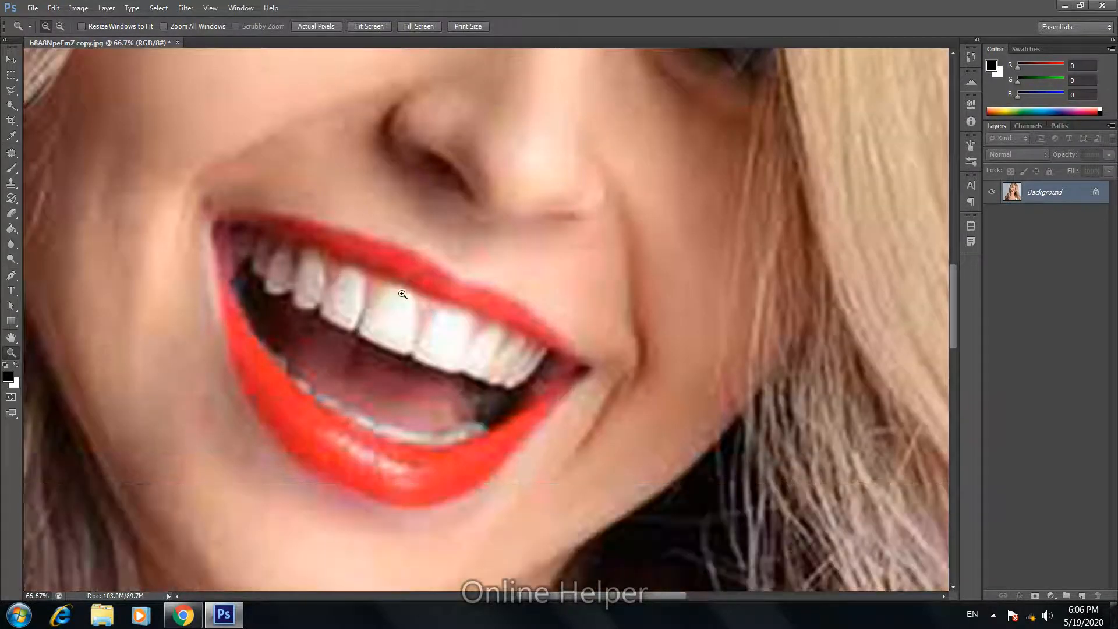
{"action": "left_click", "coordinate": [392, 294]}
{"action": "left_click_drag", "start_coordinate": [444, 259], "coordinate": [633, 428]}
{"action": "left_click_drag", "start_coordinate": [524, 279], "coordinate": [411, 437]}
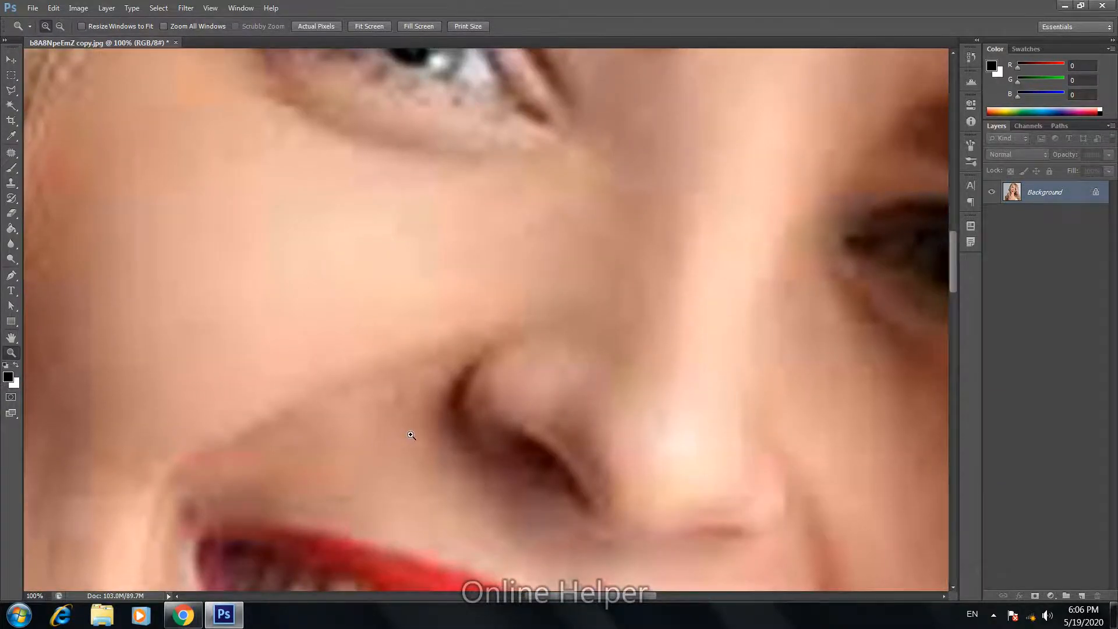
{"action": "key", "text": "ctrl+minus"}
{"action": "key", "text": "ctrl+minus"}
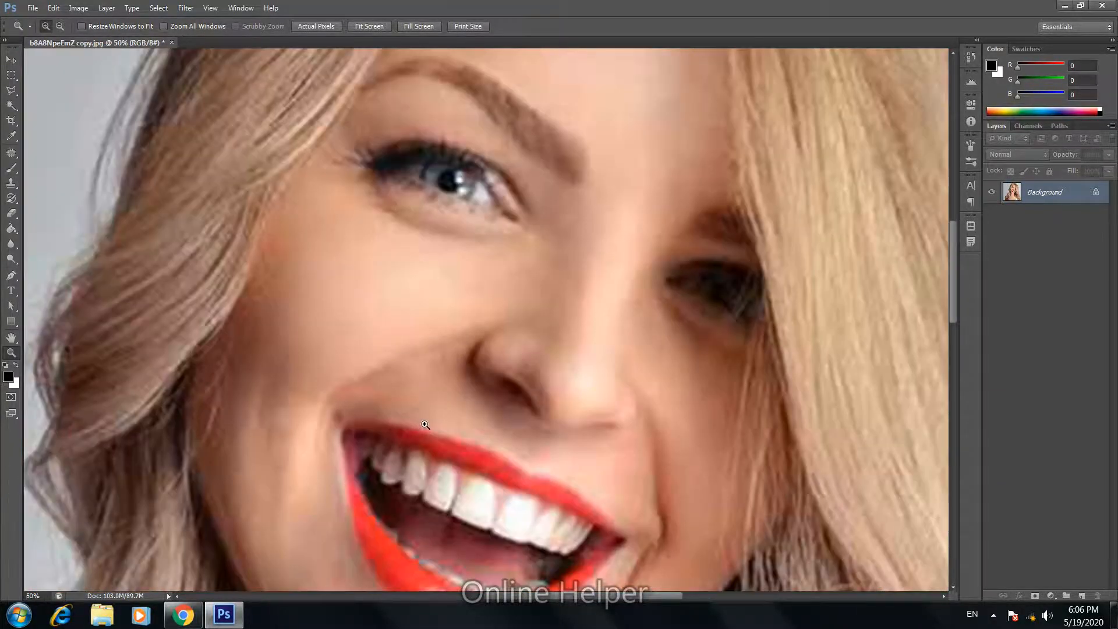
Undo the resize to inspect the original mouth area, restore the enlargement, and compare the same area at actual pixels.
{"action": "key", "text": "ctrl+z"}
{"action": "left_click_drag", "start_coordinate": [444, 263], "coordinate": [656, 390]}
{"action": "left_click_drag", "start_coordinate": [352, 201], "coordinate": [603, 315]}
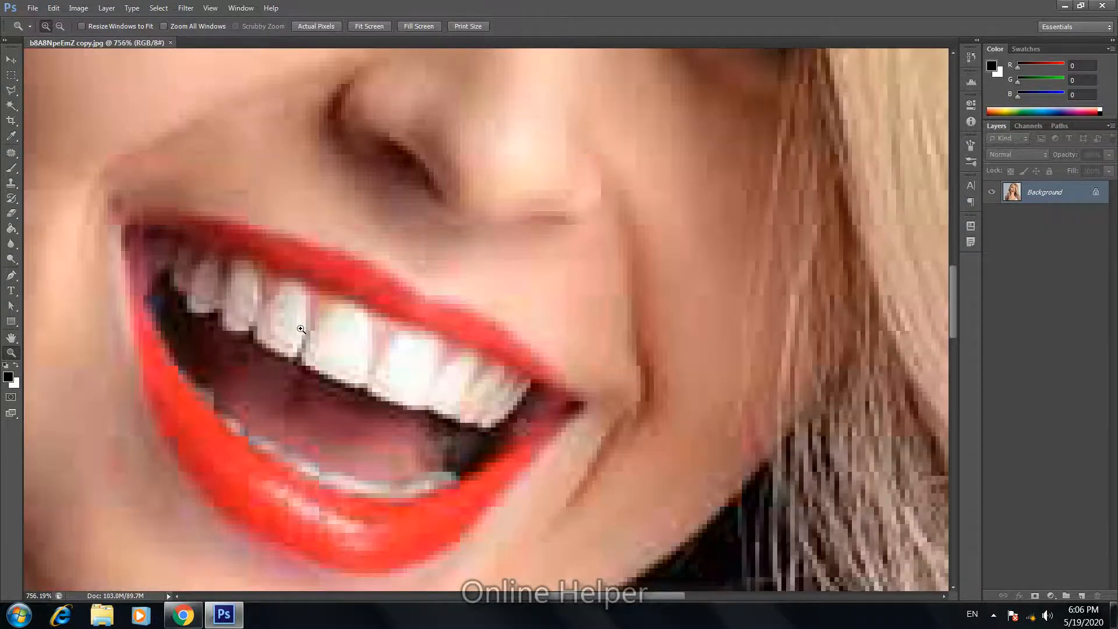
{"action": "left_click_drag", "start_coordinate": [318, 267], "coordinate": [425, 385]}
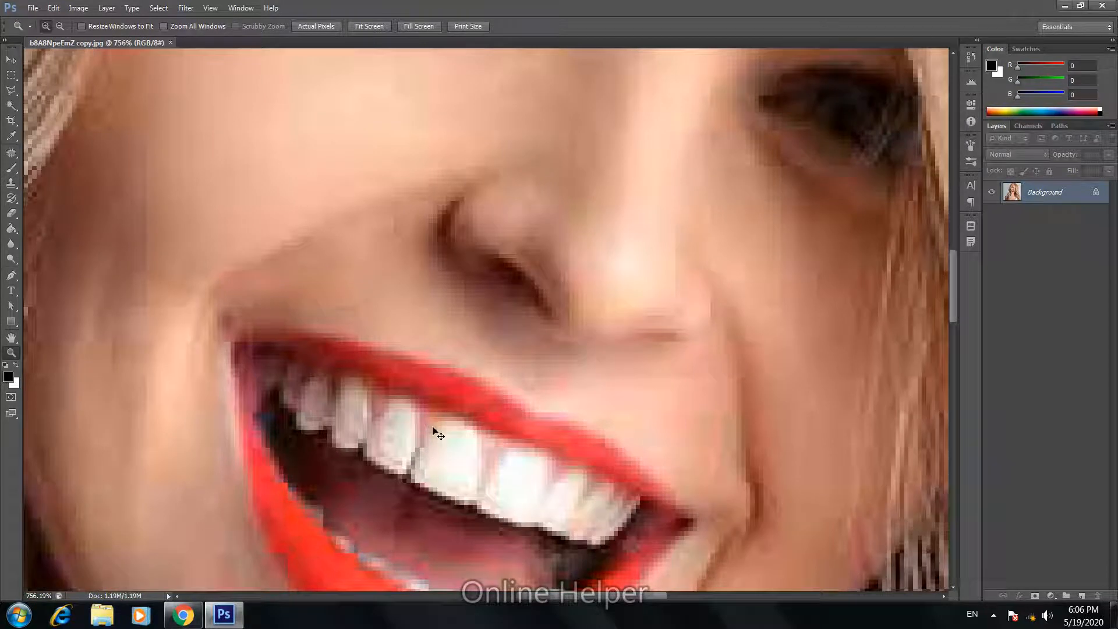
{"action": "key", "text": "ctrl+z"}
{"action": "right_click", "coordinate": [548, 401]}
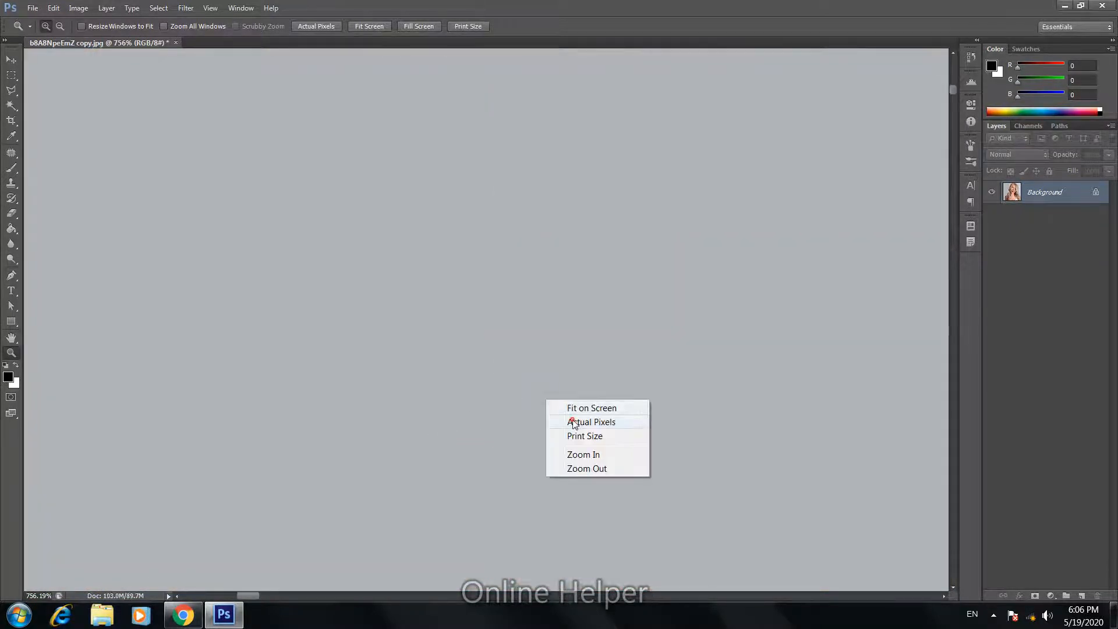
{"action": "left_click", "coordinate": [572, 423]}
{"action": "left_click_drag", "start_coordinate": [611, 392], "coordinate": [390, 175]}
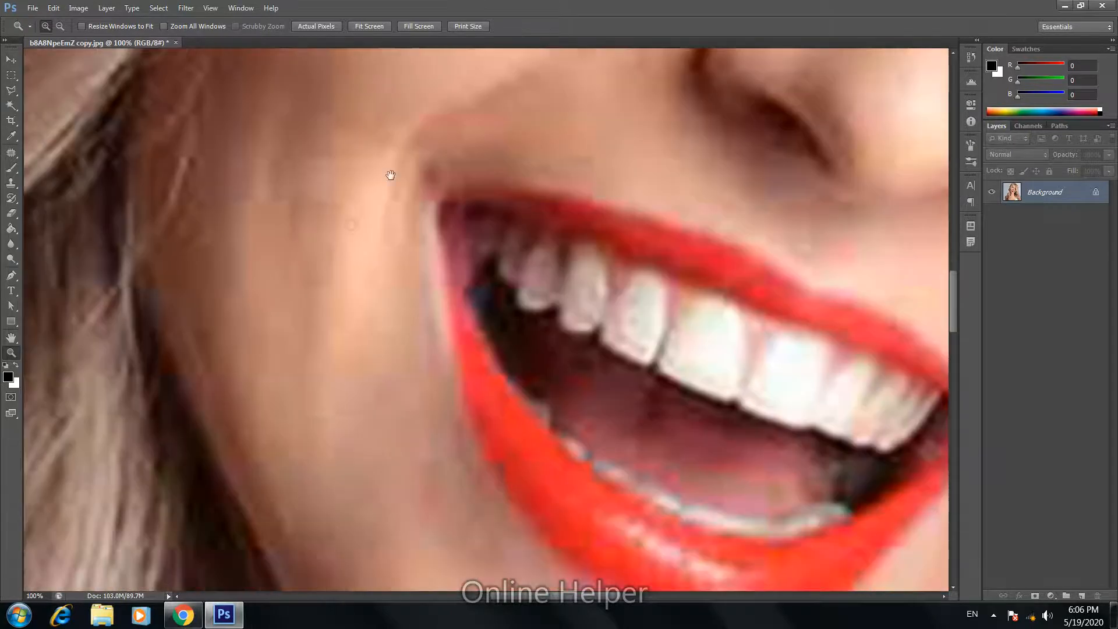
{"action": "left_click", "coordinate": [476, 250], "text": "alt"}
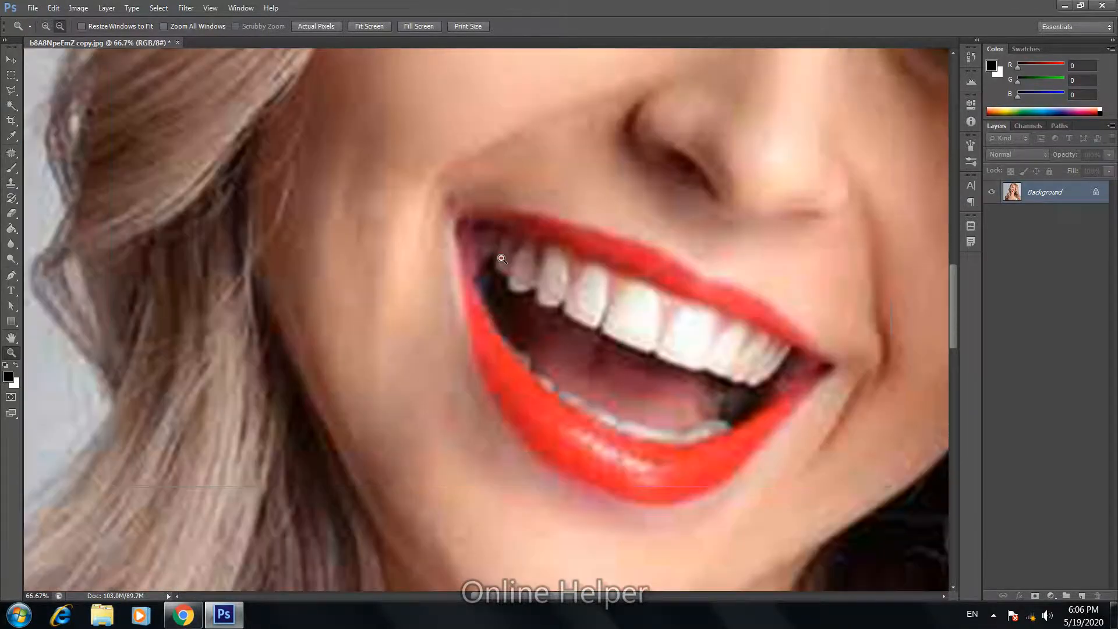
{"action": "left_click", "coordinate": [477, 265], "text": "alt"}
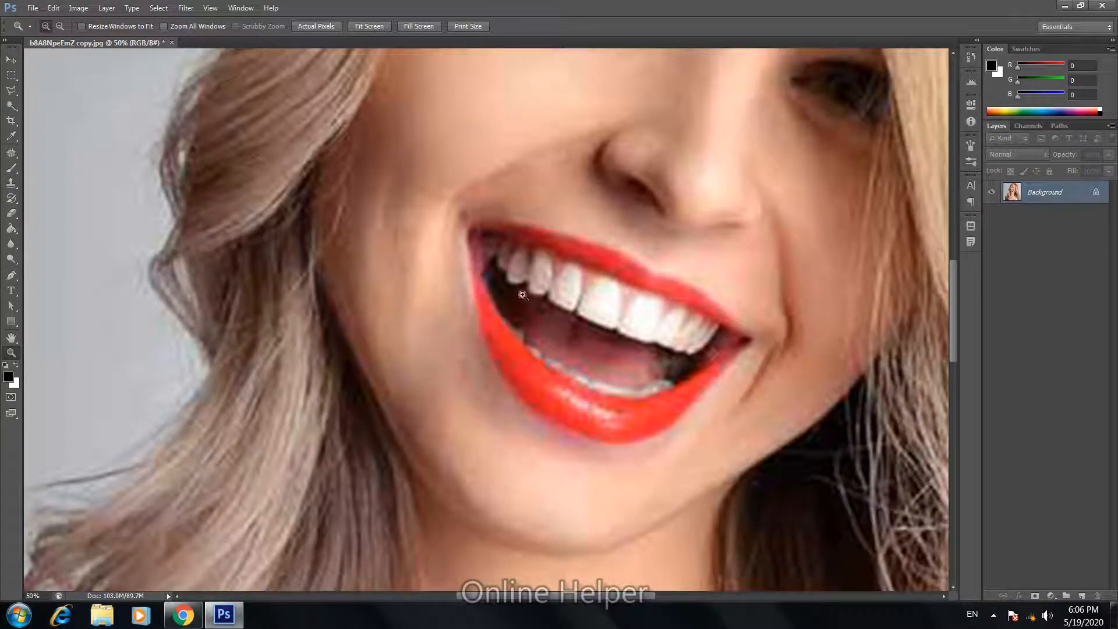
Duplicate the Background layer within the same document, keeping the default copy name.
{"action": "right_click", "coordinate": [1044, 189]}
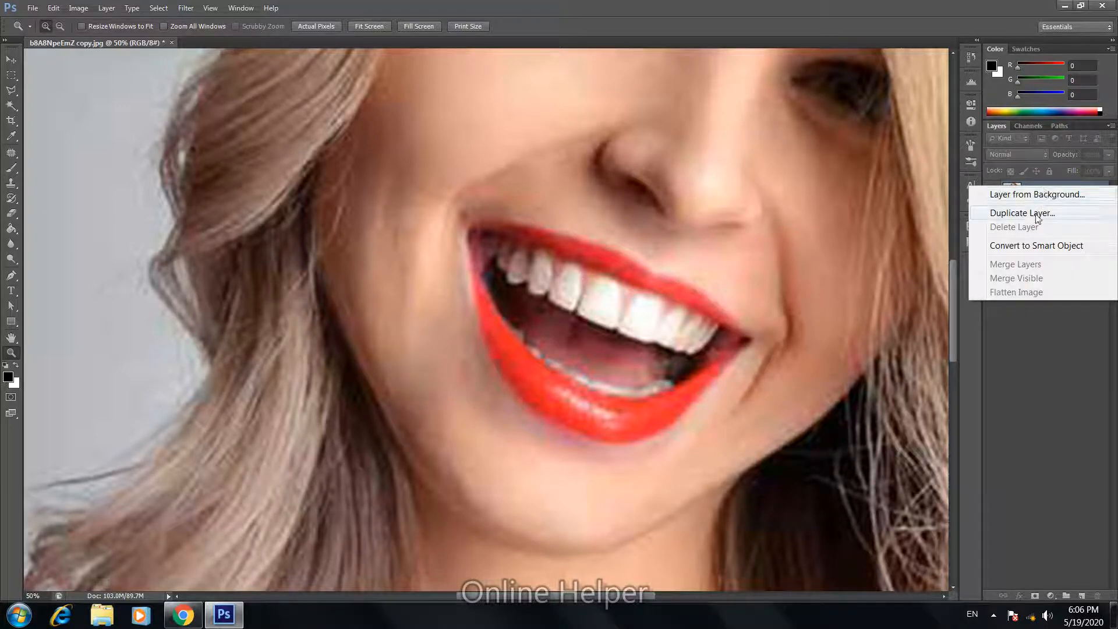
{"action": "left_click", "coordinate": [1035, 214]}
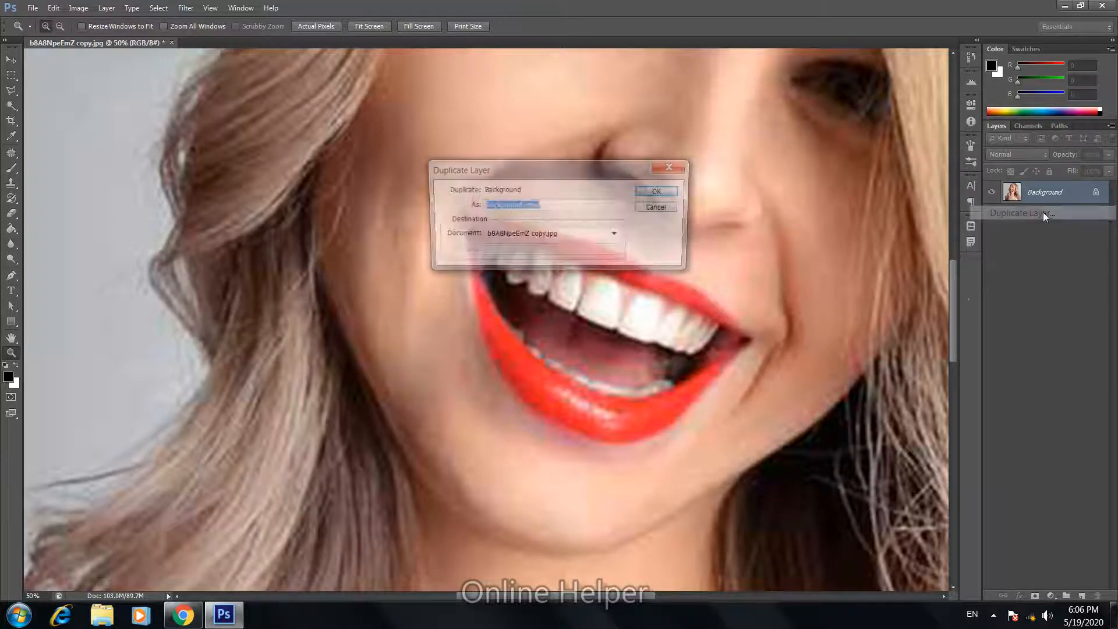
{"action": "left_click", "coordinate": [660, 191]}
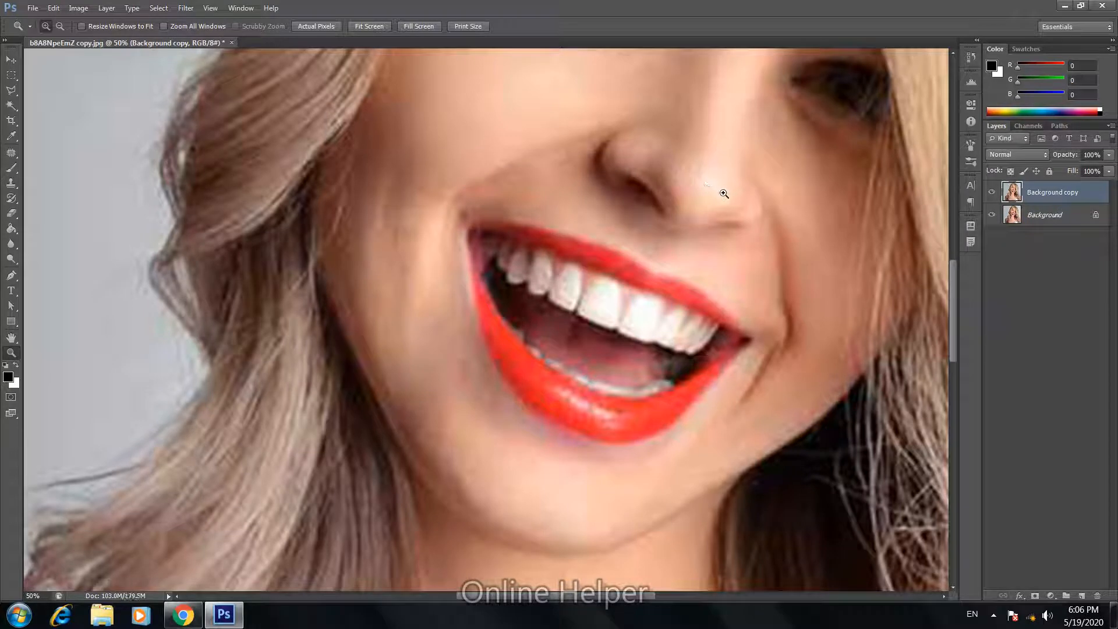
Apply a Gaussian Blur with a radius of 16.8 pixels to the Background copy layer.
{"action": "left_click_drag", "start_coordinate": [751, 224], "coordinate": [659, 336]}
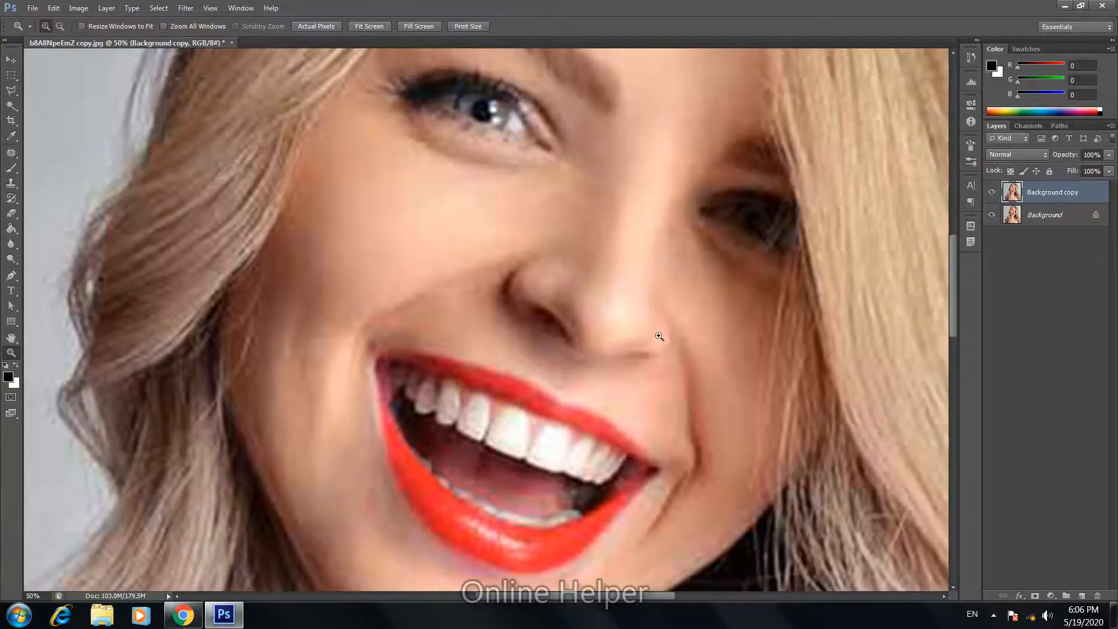
{"action": "key", "text": "ctrl+minus"}
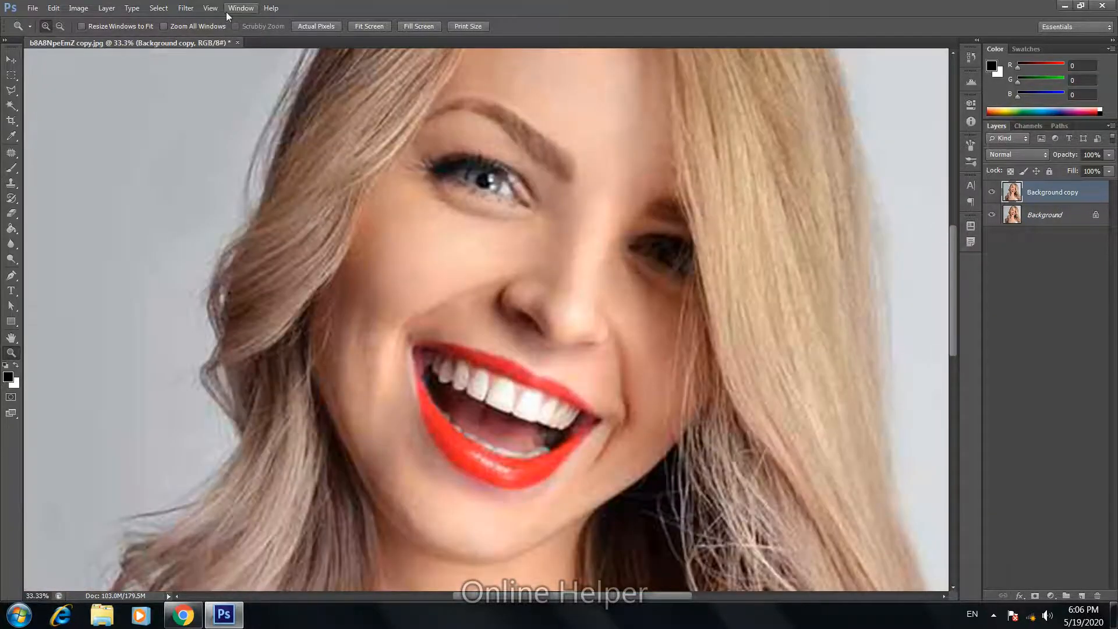
{"action": "left_click", "coordinate": [185, 8]}
{"action": "mouse_move", "coordinate": [271, 157]}
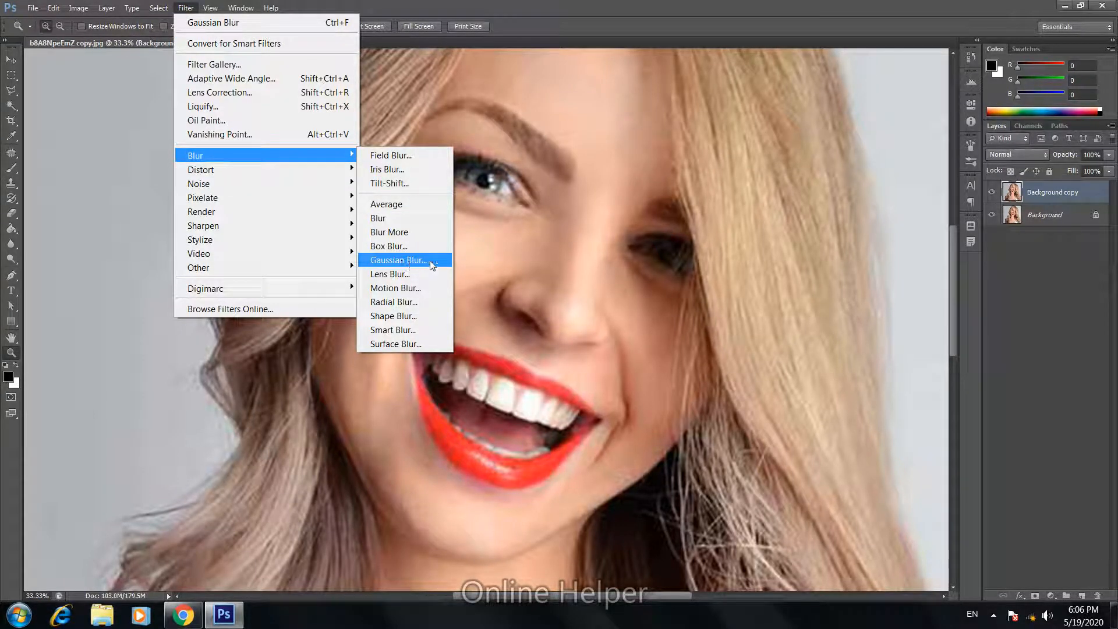
{"action": "left_click", "coordinate": [413, 260]}
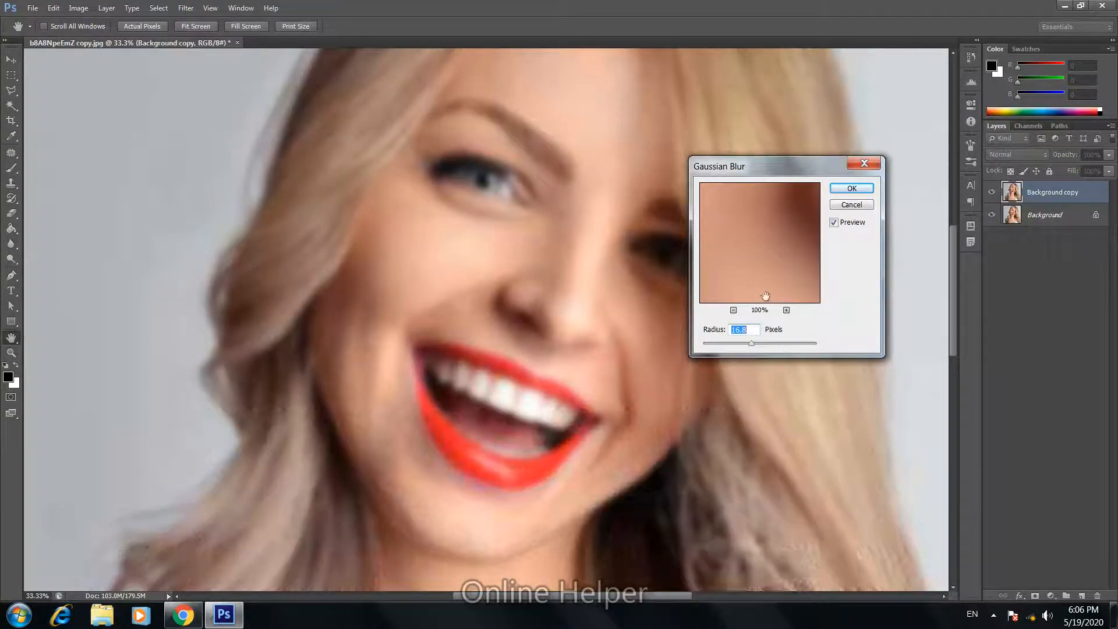
{"action": "left_click", "coordinate": [851, 189]}
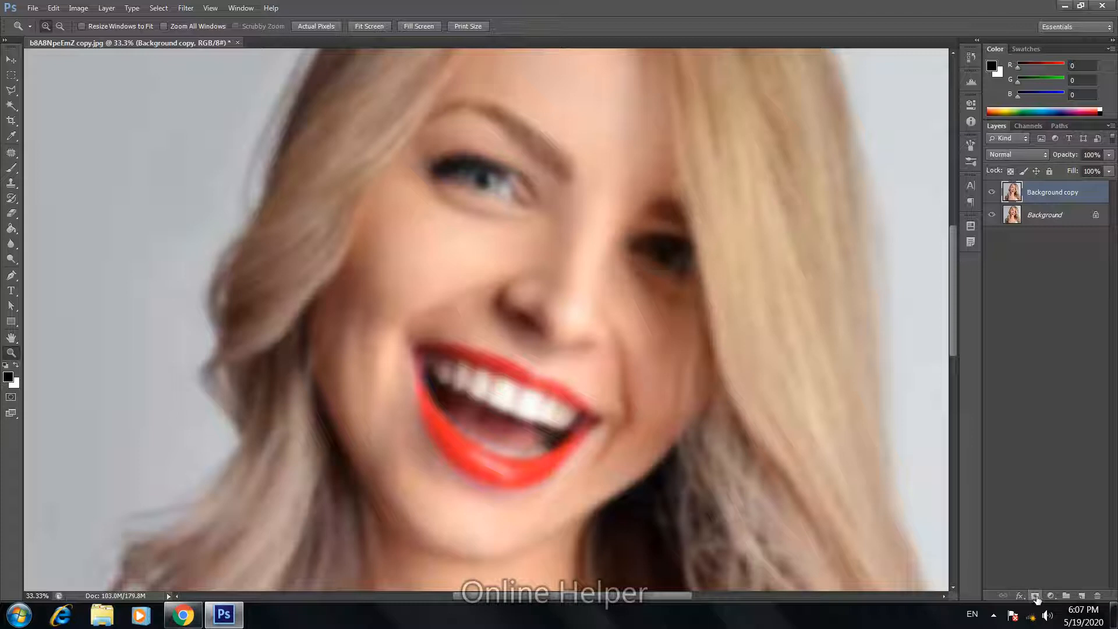
Add a layer mask to the blurred Background copy layer and fill it with black using the Paint Bucket Tool.
{"action": "left_click", "coordinate": [1036, 596]}
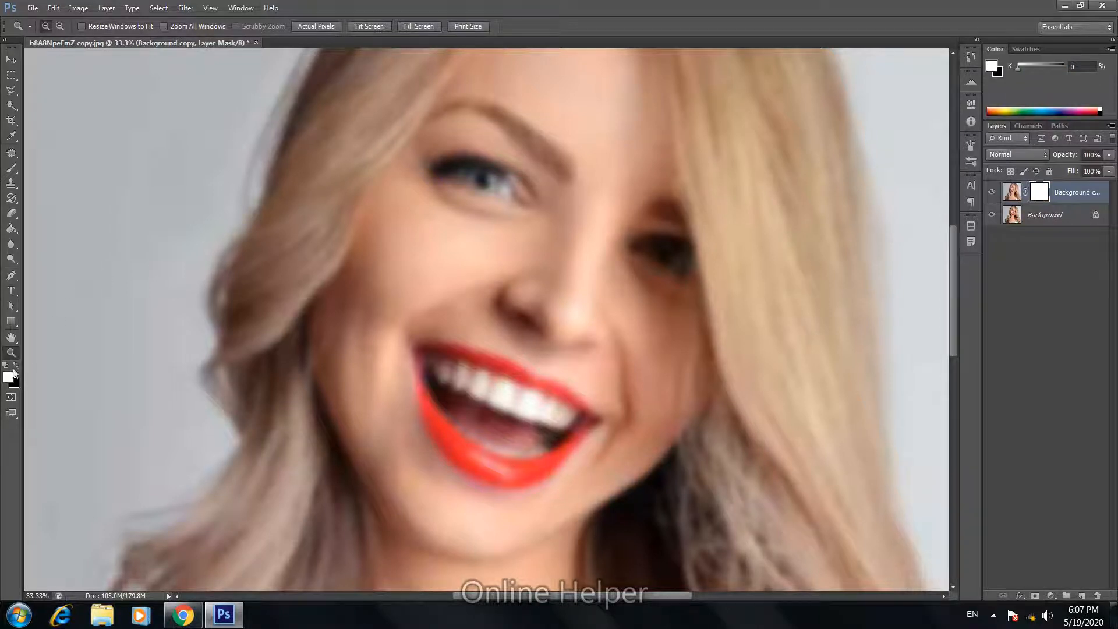
{"action": "left_click", "coordinate": [19, 229]}
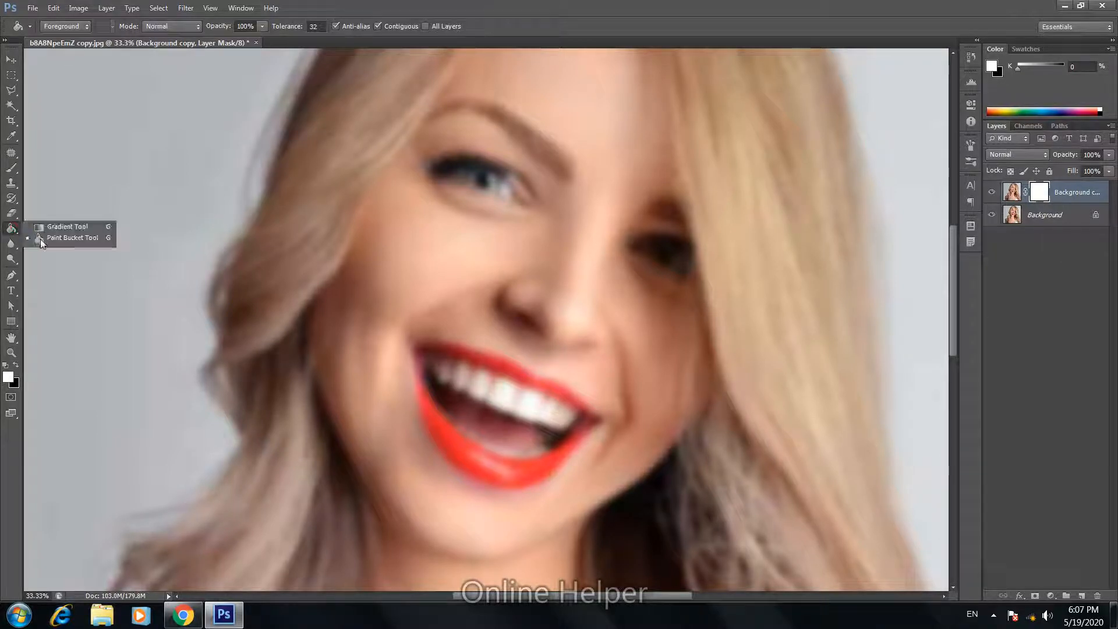
{"action": "left_click", "coordinate": [54, 239]}
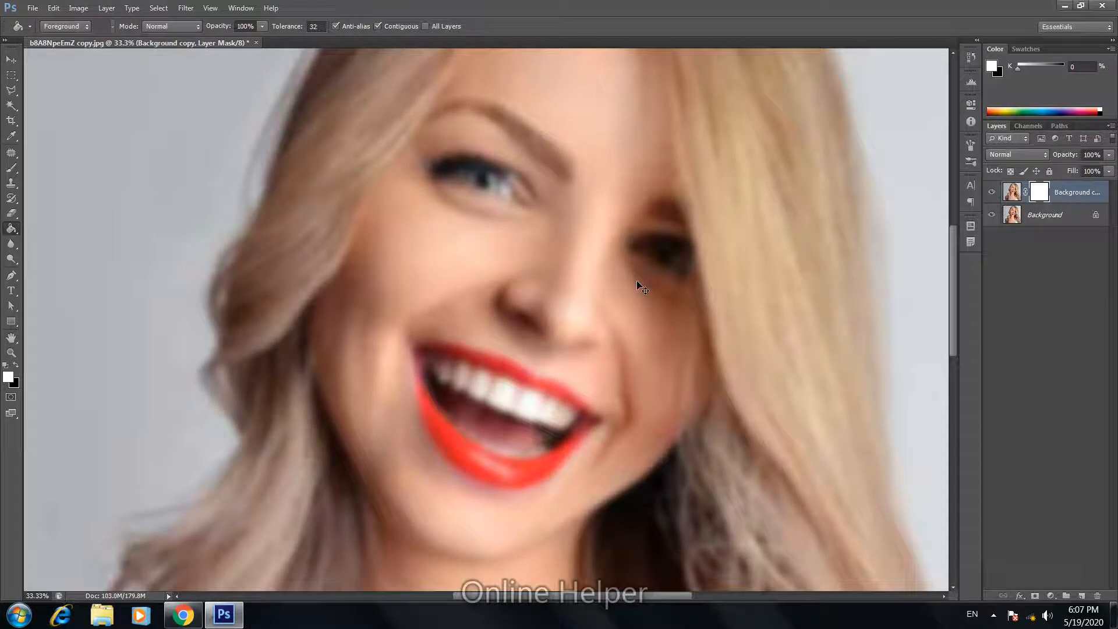
{"action": "left_click", "coordinate": [15, 366]}
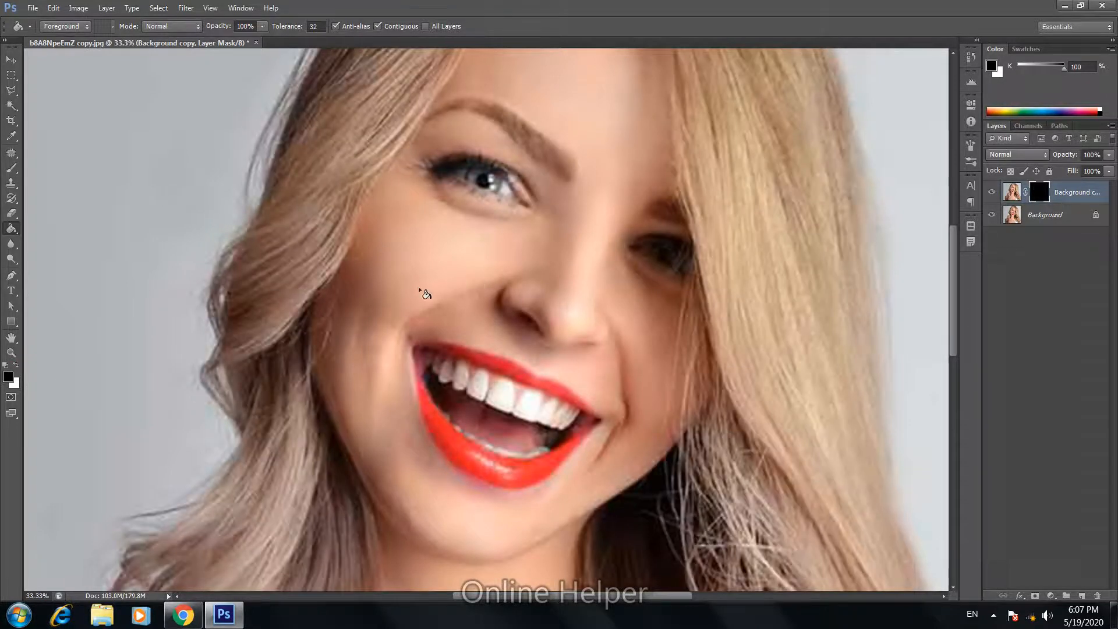
Set white as the foreground colour and set up a soft Brush Tool at 129 px for the layer mask.
{"action": "left_click", "coordinate": [15, 366]}
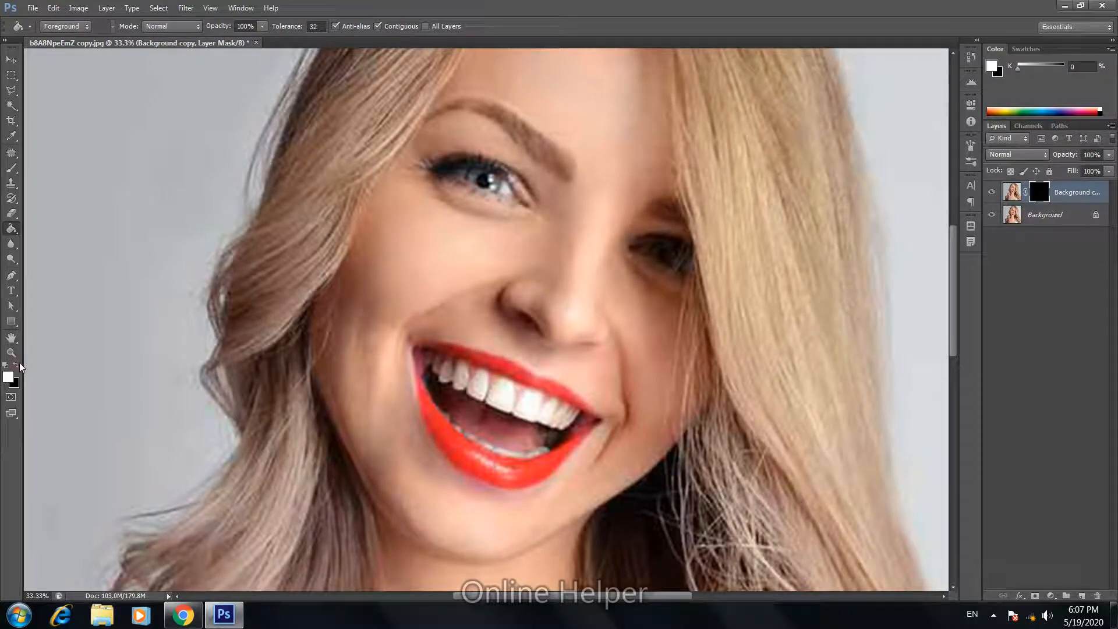
{"action": "left_click", "coordinate": [11, 168]}
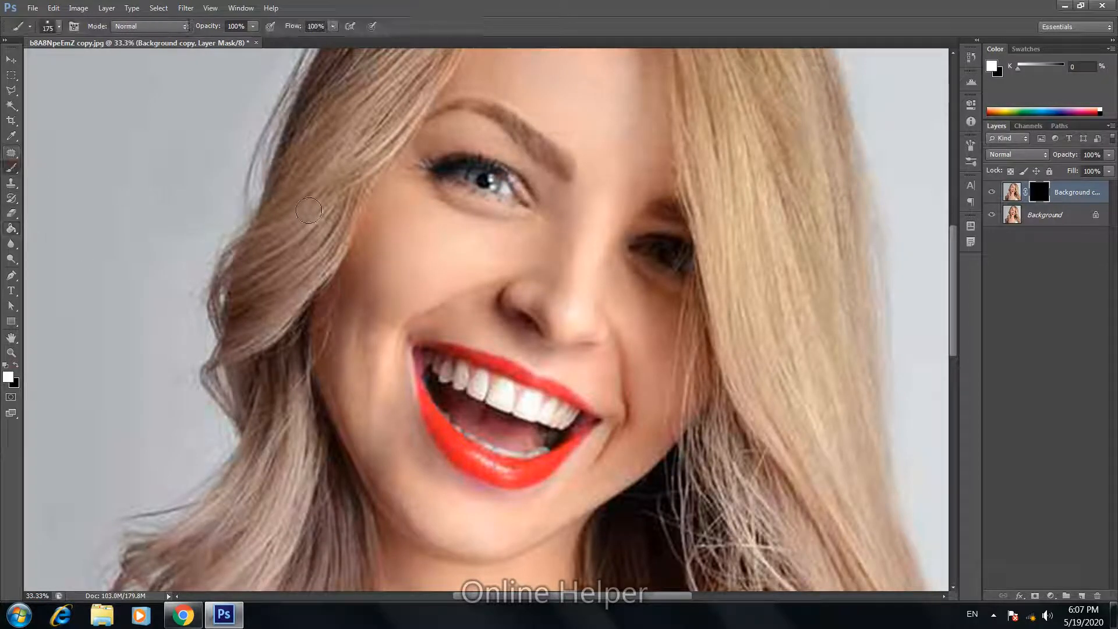
{"action": "right_click", "coordinate": [10, 173]}
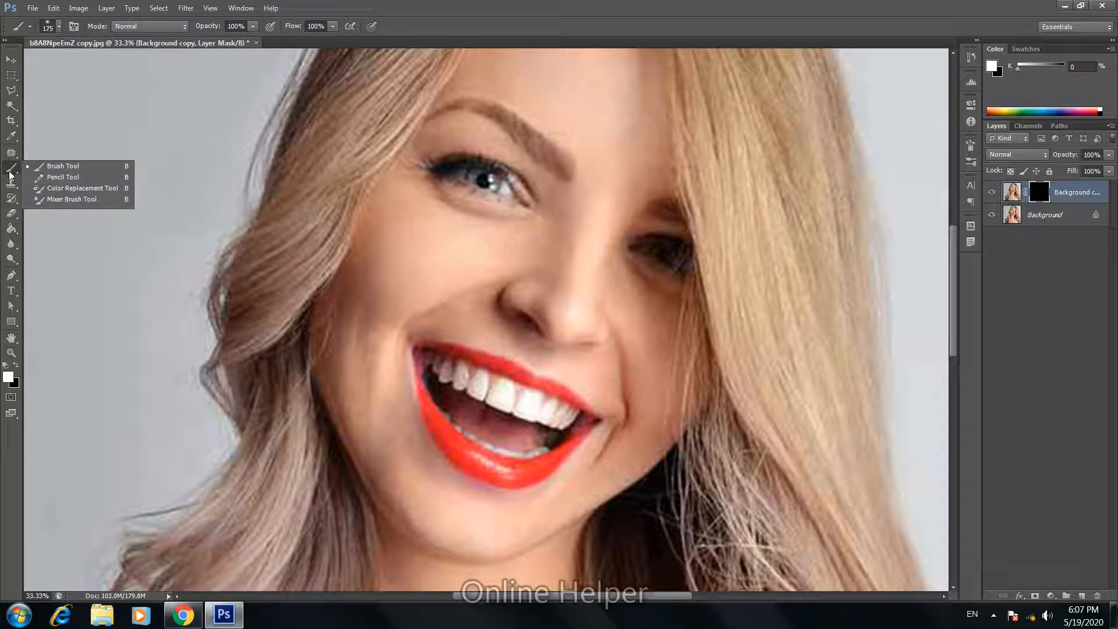
{"action": "left_click", "coordinate": [64, 172]}
{"action": "key", "text": "ctrl+plus"}
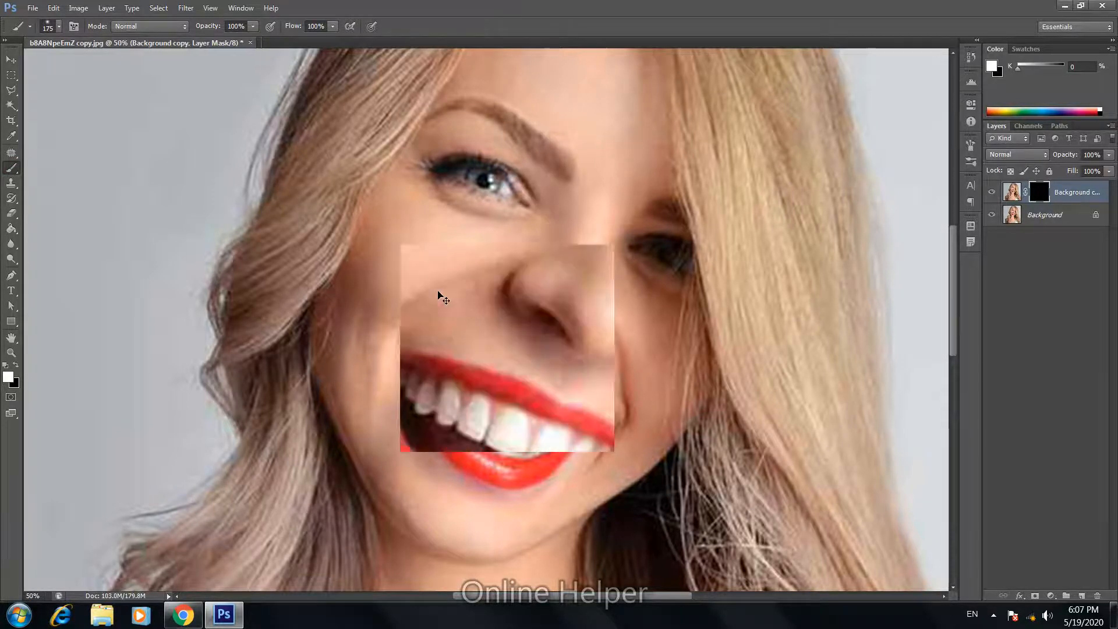
{"action": "right_click", "coordinate": [396, 237]}
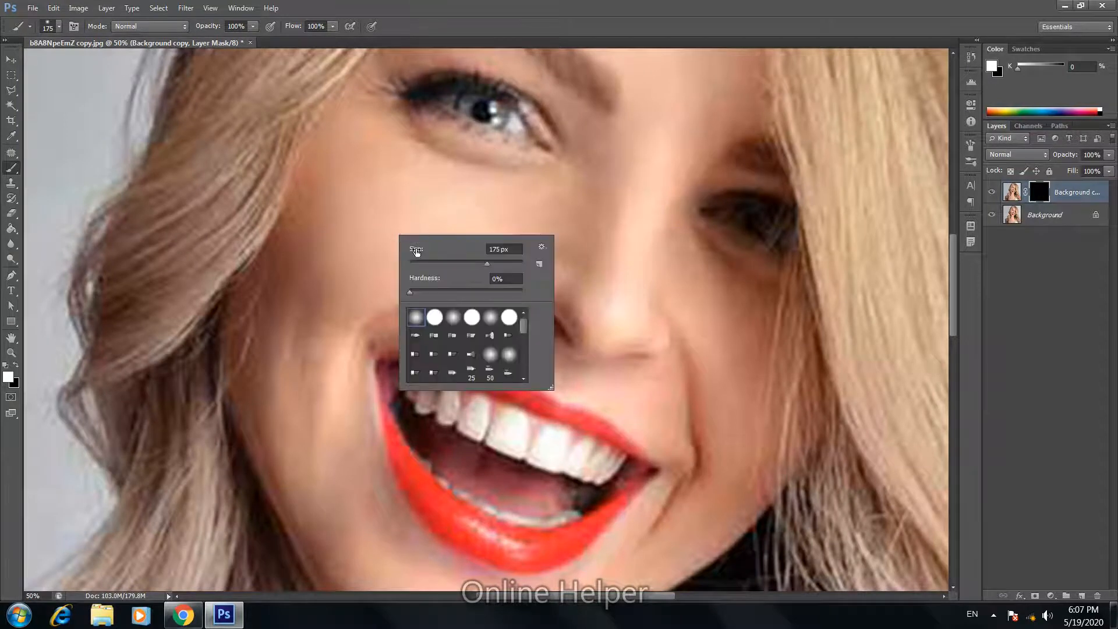
{"action": "left_click", "coordinate": [477, 265]}
{"action": "left_click", "coordinate": [351, 183]}
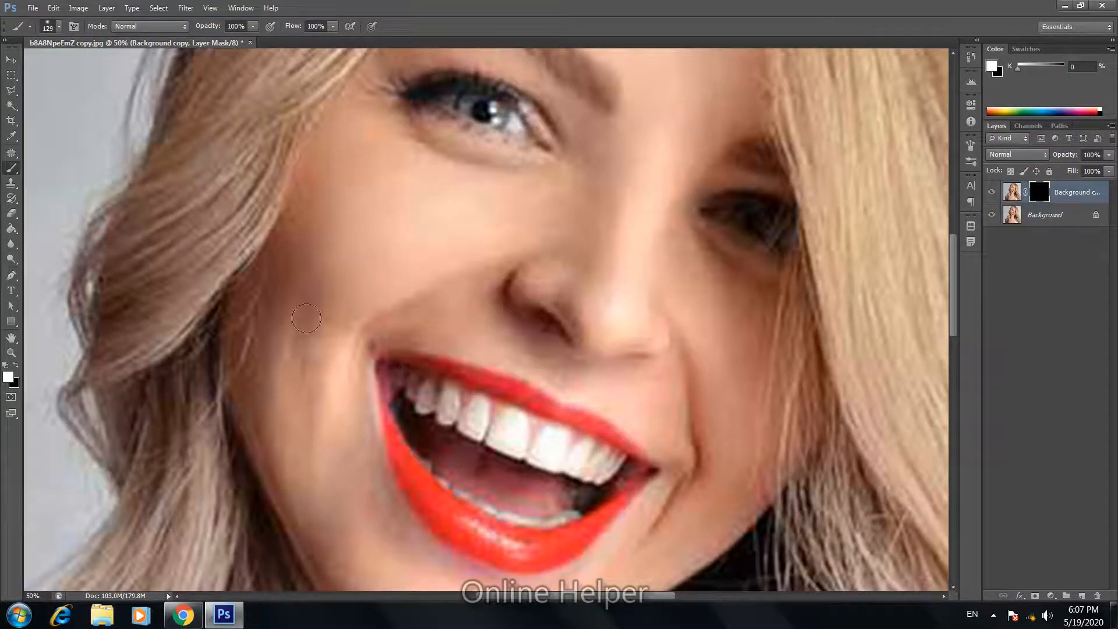
Paint white on the layer mask over the skin of both cheeks and beside the mouth to reveal the blur.
{"action": "mouse_move", "coordinate": [272, 399]}
{"action": "left_mouse_down"}
{"action": "mouse_move", "coordinate": [418, 300]}
{"action": "mouse_move", "coordinate": [495, 272]}
{"action": "mouse_move", "coordinate": [438, 313]}
{"action": "mouse_move", "coordinate": [594, 362]}
{"action": "mouse_move", "coordinate": [544, 365]}
{"action": "mouse_move", "coordinate": [645, 386]}
{"action": "mouse_move", "coordinate": [668, 402]}
{"action": "mouse_move", "coordinate": [673, 459]}
{"action": "mouse_move", "coordinate": [609, 241]}
{"action": "mouse_move", "coordinate": [583, 304]}
{"action": "mouse_move", "coordinate": [589, 230]}
{"action": "mouse_move", "coordinate": [555, 276]}
{"action": "mouse_move", "coordinate": [513, 274]}
{"action": "mouse_move", "coordinate": [423, 209]}
{"action": "mouse_move", "coordinate": [369, 199]}
{"action": "mouse_move", "coordinate": [334, 171]}
{"action": "mouse_move", "coordinate": [429, 173]}
{"action": "mouse_move", "coordinate": [370, 122]}
{"action": "mouse_move", "coordinate": [383, 169]}
{"action": "mouse_move", "coordinate": [354, 131]}
{"action": "mouse_move", "coordinate": [316, 217]}
{"action": "mouse_move", "coordinate": [308, 193]}
{"action": "left_mouse_up"}
{"action": "left_click_drag", "start_coordinate": [324, 310], "coordinate": [223, 332]}
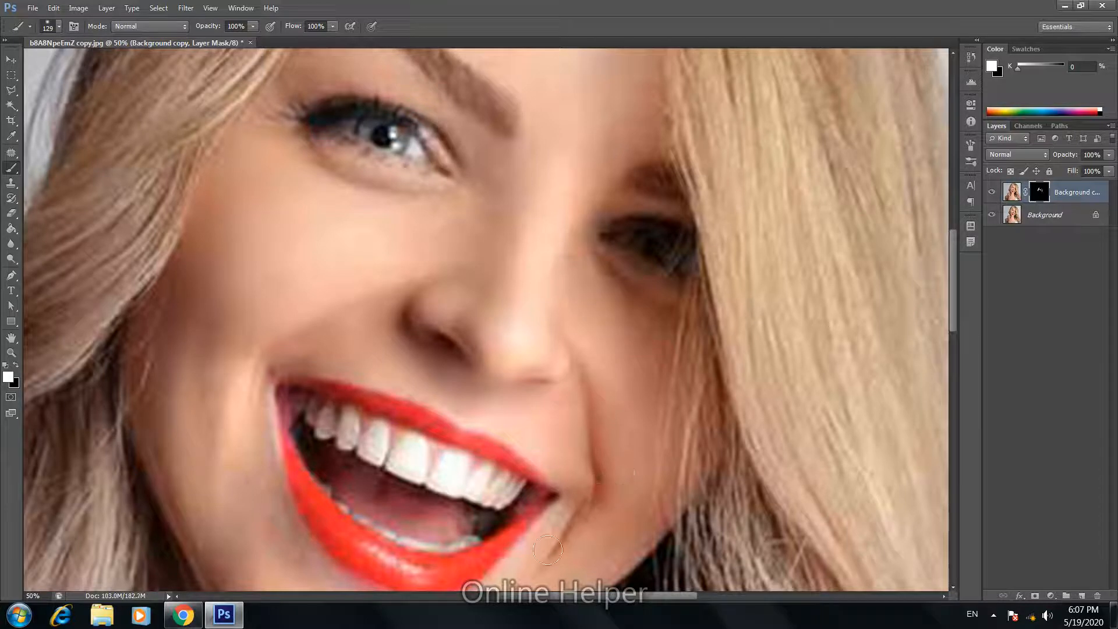
{"action": "left_click_drag", "start_coordinate": [542, 511], "coordinate": [530, 431]}
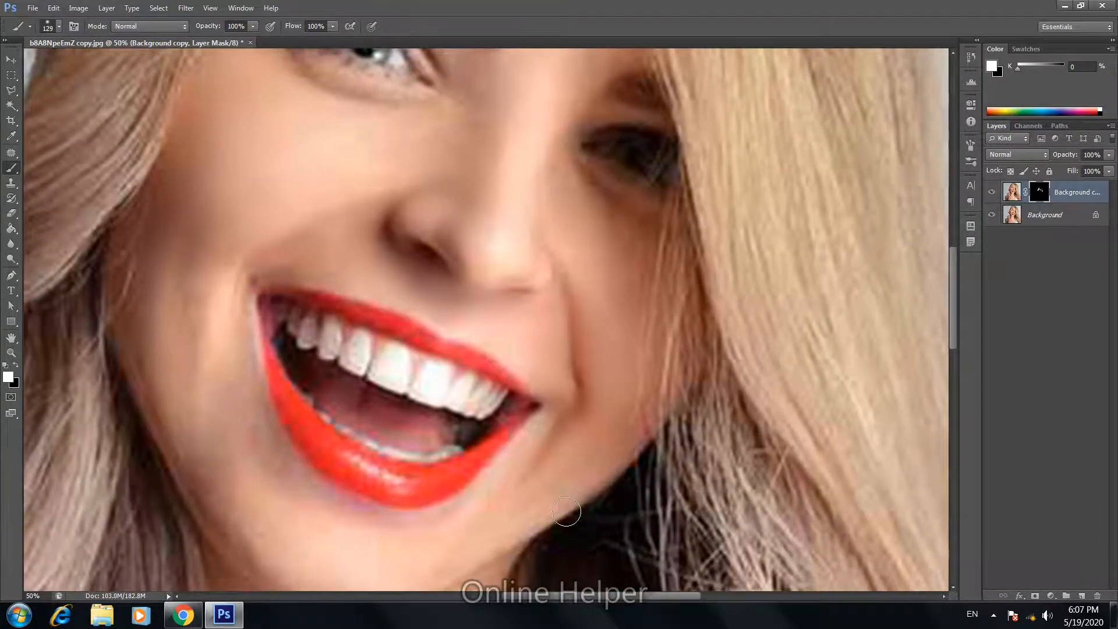
{"action": "left_click_drag", "start_coordinate": [459, 552], "coordinate": [618, 420]}
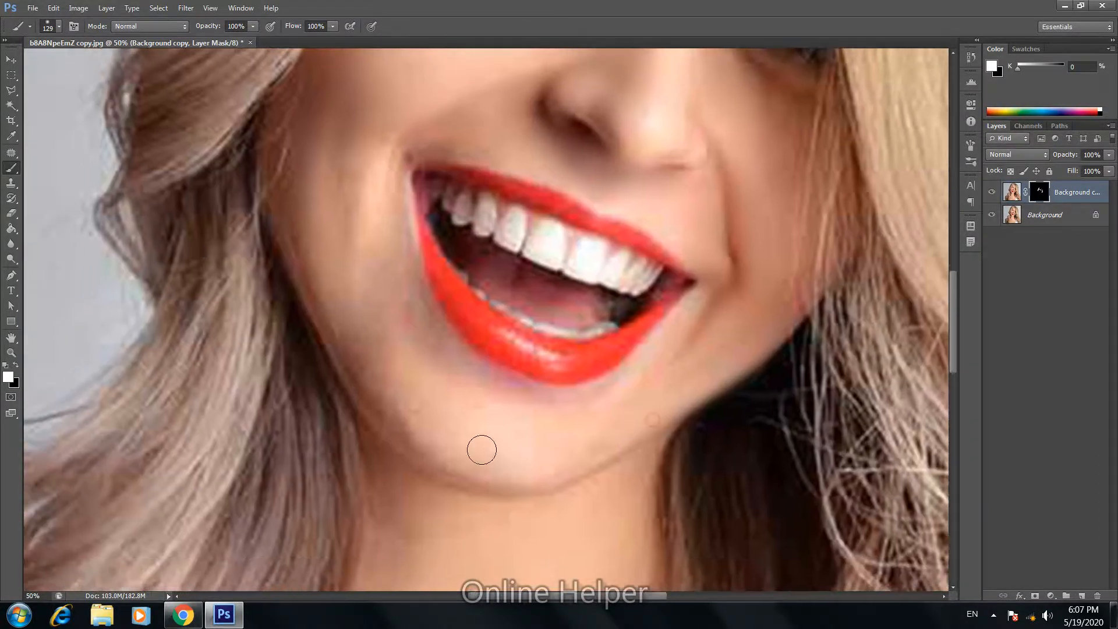
Paint white on the layer mask over the jaw, chin and neck skin.
{"action": "left_click_drag", "start_coordinate": [302, 253], "coordinate": [301, 256]}
{"action": "mouse_move", "coordinate": [383, 317]}
{"action": "left_mouse_down"}
{"action": "mouse_move", "coordinate": [430, 363]}
{"action": "mouse_move", "coordinate": [405, 302]}
{"action": "mouse_move", "coordinate": [465, 371]}
{"action": "left_mouse_up"}
{"action": "left_click_drag", "start_coordinate": [401, 477], "coordinate": [379, 374]}
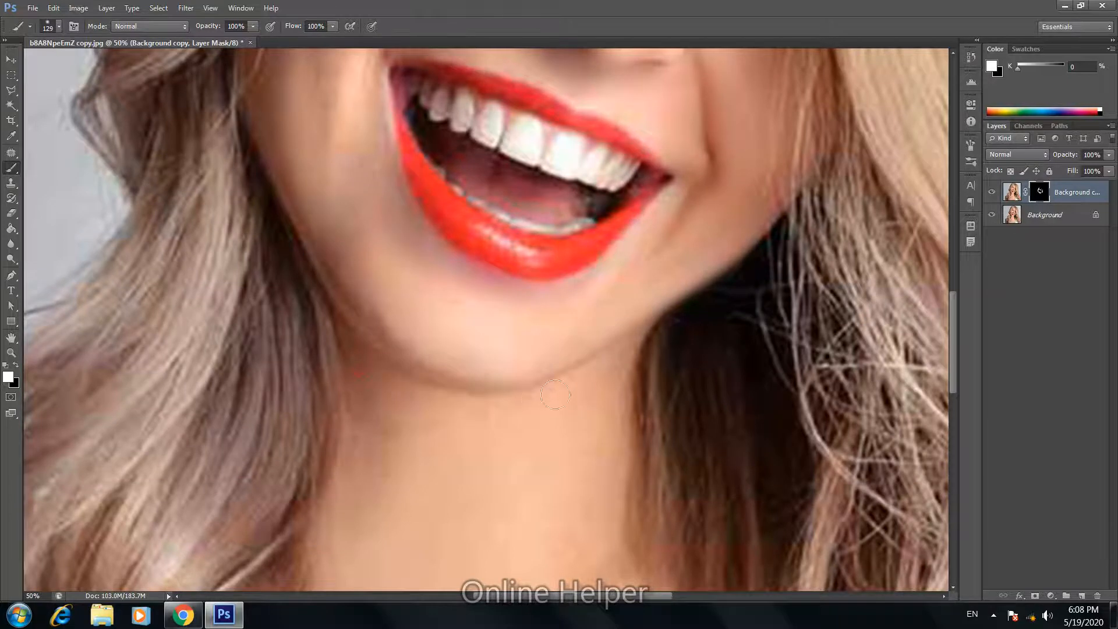
{"action": "left_click_drag", "start_coordinate": [579, 448], "coordinate": [569, 386]}
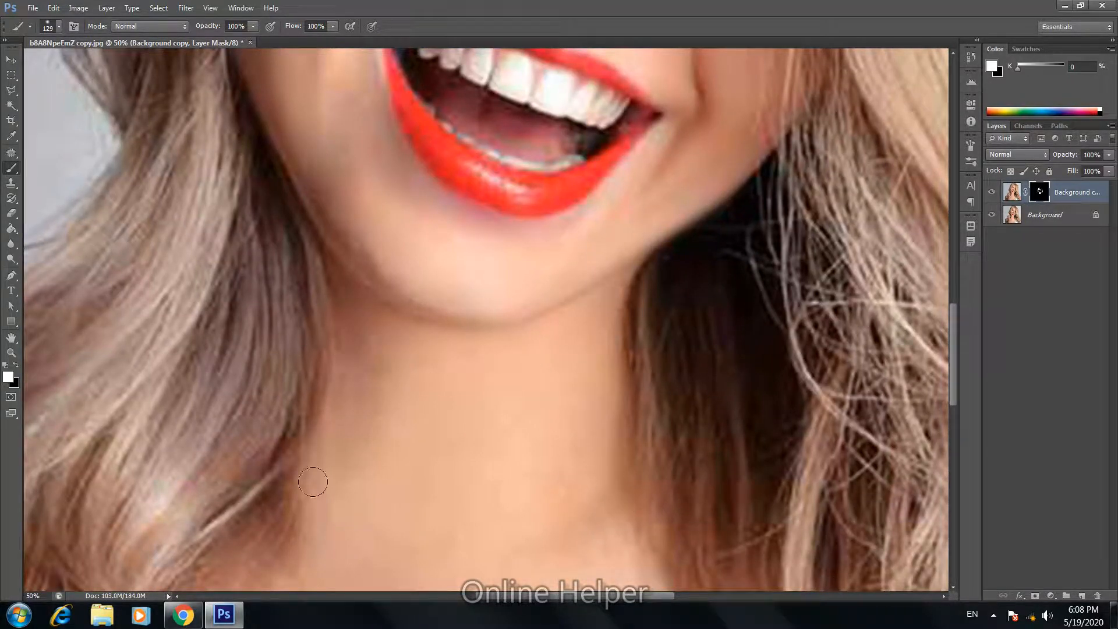
{"action": "left_click_drag", "start_coordinate": [509, 465], "coordinate": [522, 332]}
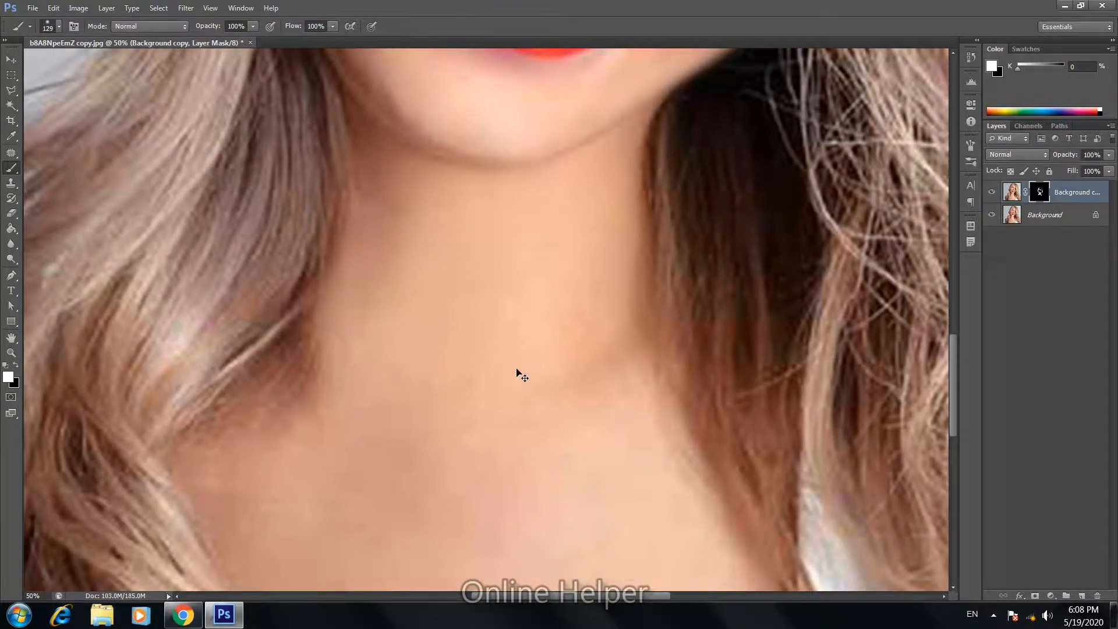
Enlarge the brush to 300 px and paint white on the mask over the chest and forehead skin.
{"action": "key", "text": "ctrl+minus"}
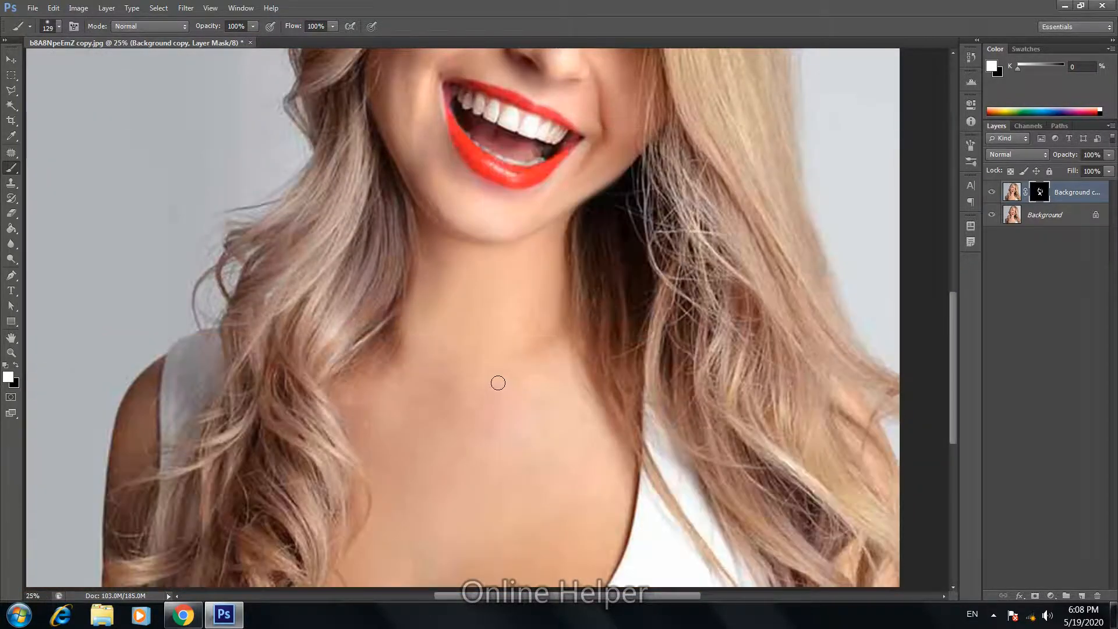
{"action": "key", "text": "bracketright"}
{"action": "key", "text": "bracketright"}
{"action": "key", "text": "bracketright"}
{"action": "key", "text": "bracketright"}
{"action": "key", "text": "bracketright"}
{"action": "scroll", "coordinate": [489, 344], "scroll_direction": "up", "scroll_amount": 6}
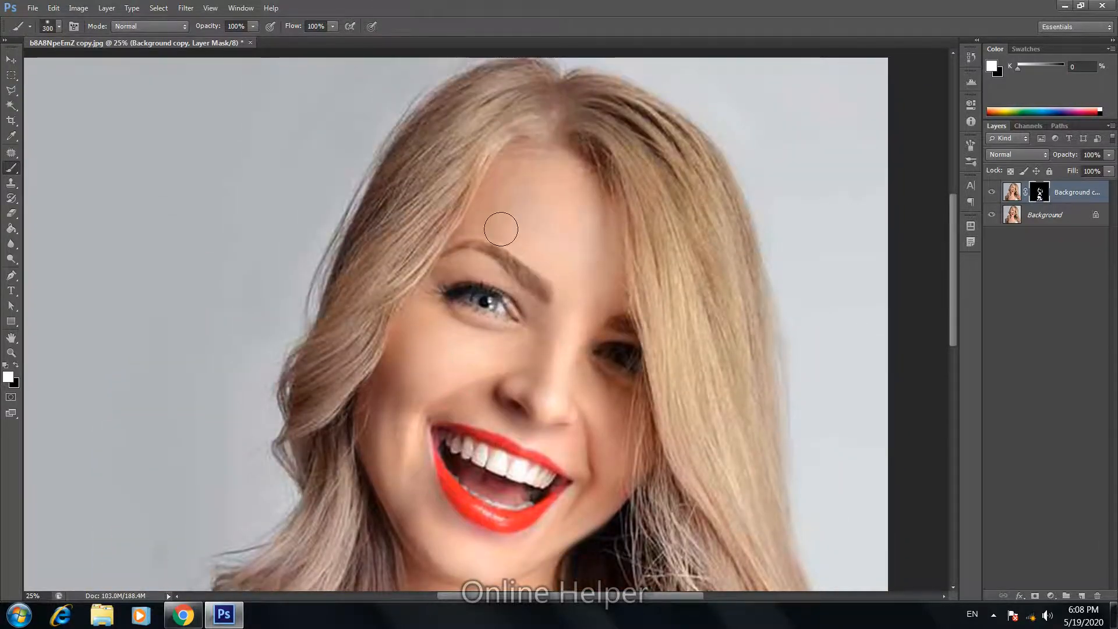
{"action": "mouse_move", "coordinate": [504, 221]}
{"action": "left_mouse_down"}
{"action": "mouse_move", "coordinate": [532, 169]}
{"action": "mouse_move", "coordinate": [590, 220]}
{"action": "mouse_move", "coordinate": [563, 273]}
{"action": "mouse_move", "coordinate": [519, 299]}
{"action": "mouse_move", "coordinate": [498, 277]}
{"action": "mouse_move", "coordinate": [454, 268]}
{"action": "mouse_move", "coordinate": [460, 294]}
{"action": "left_mouse_up"}
Reduce the brush to 175 px and paint white on the mask over the cheek beside the nose.
{"action": "key", "text": "bracketleft"}
{"action": "key", "text": "bracketleft"}
{"action": "key", "text": "bracketleft"}
{"action": "left_click_drag", "start_coordinate": [573, 426], "coordinate": [576, 349]}
Reduce the brush to 80 px and paint white on the mask over the lips.
{"action": "key", "text": "ctrl+plus"}
{"action": "key", "text": "ctrl+plus"}
{"action": "key", "text": "ctrl+plus"}
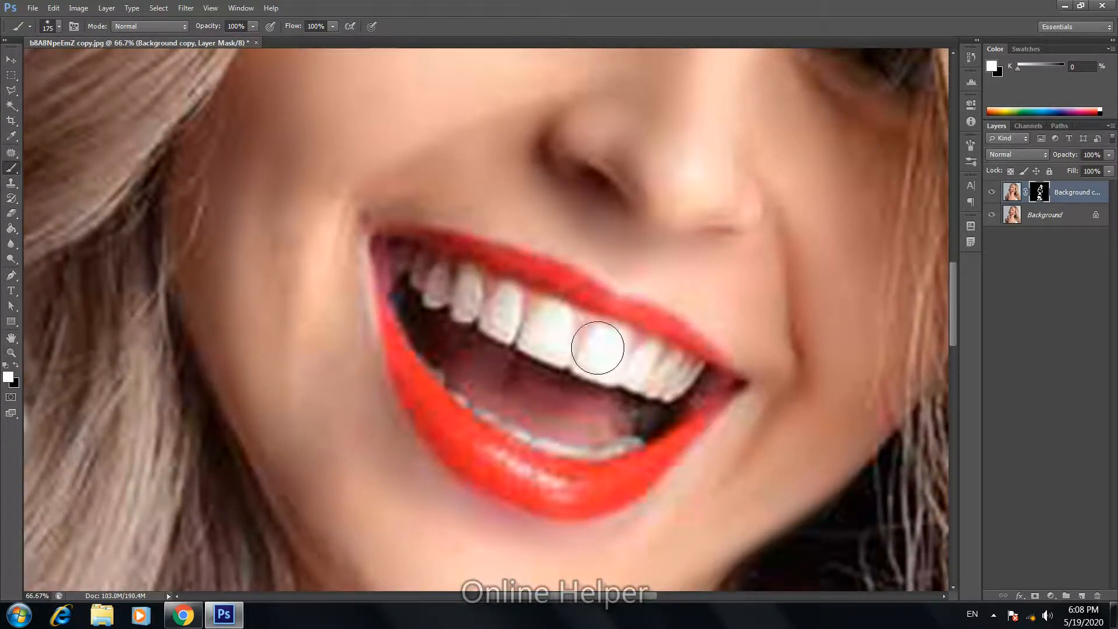
{"action": "key", "text": "bracketleft"}
{"action": "key", "text": "bracketleft"}
{"action": "key", "text": "bracketleft"}
{"action": "key", "text": "bracketleft"}
{"action": "key", "text": "bracketleft"}
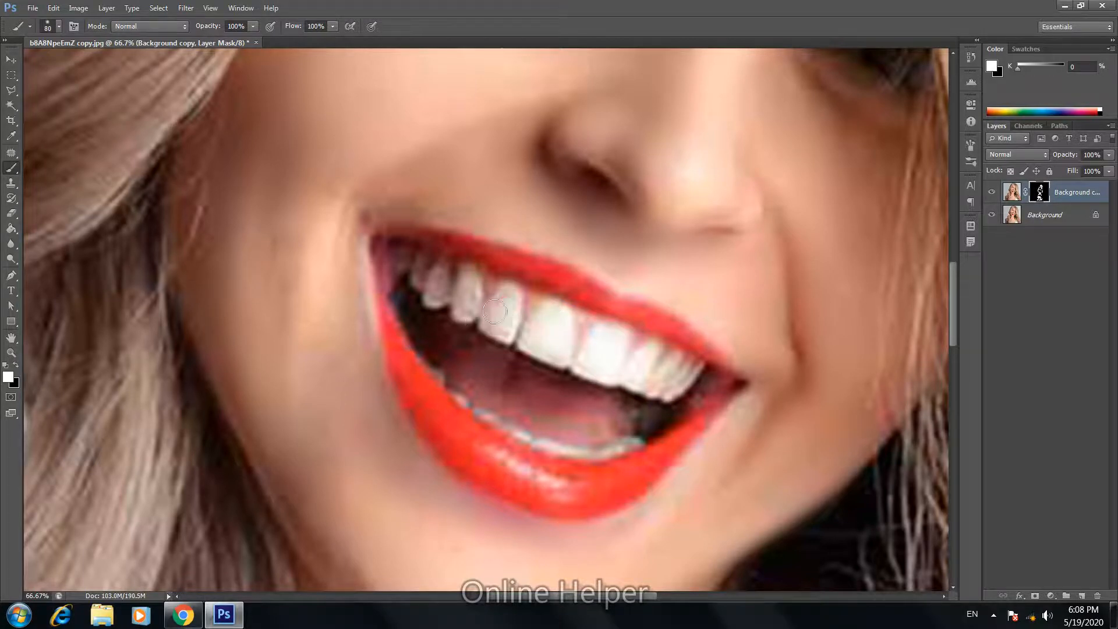
{"action": "left_click_drag", "start_coordinate": [591, 353], "coordinate": [479, 250]}
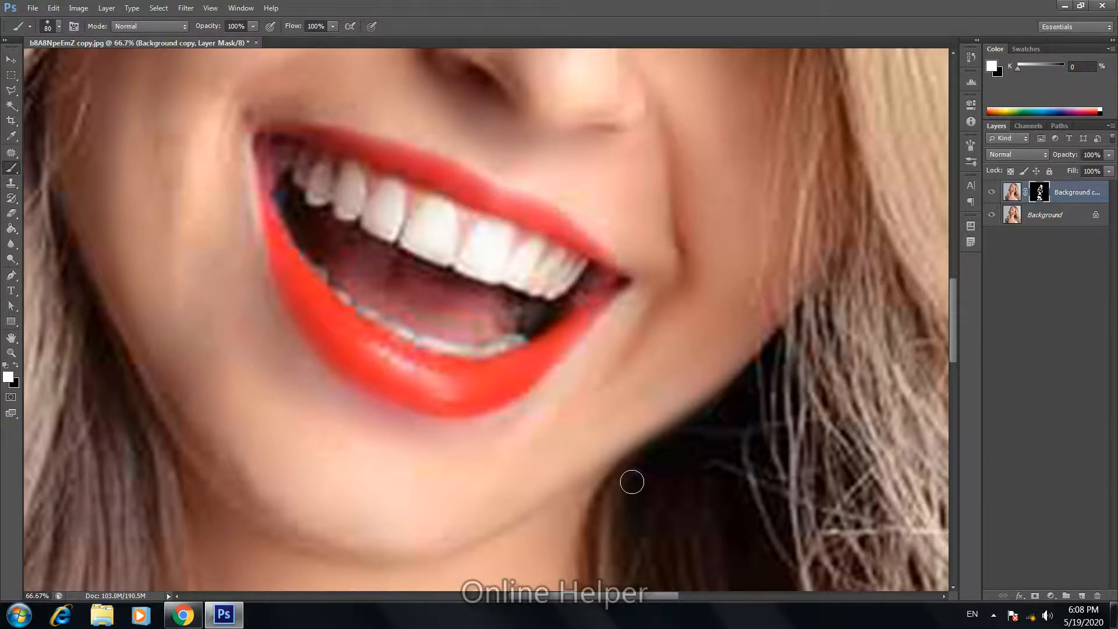
Try to save the portrait to the Desktop as the JPEG copy "b8A8NpeEmZ copy copy.jpg" at Maximum quality 12.
{"action": "key", "text": "ctrl+minus"}
{"action": "key", "text": "ctrl+minus"}
{"action": "key", "text": "ctrl+minus"}
{"action": "key", "text": "ctrl+minus"}
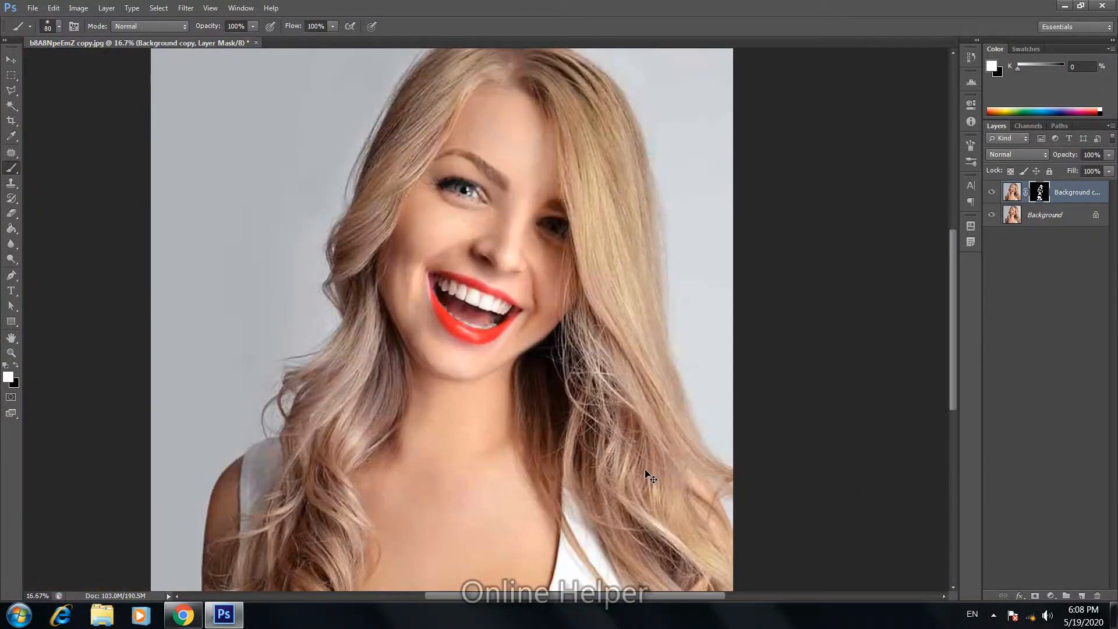
{"action": "key", "text": "ctrl+minus"}
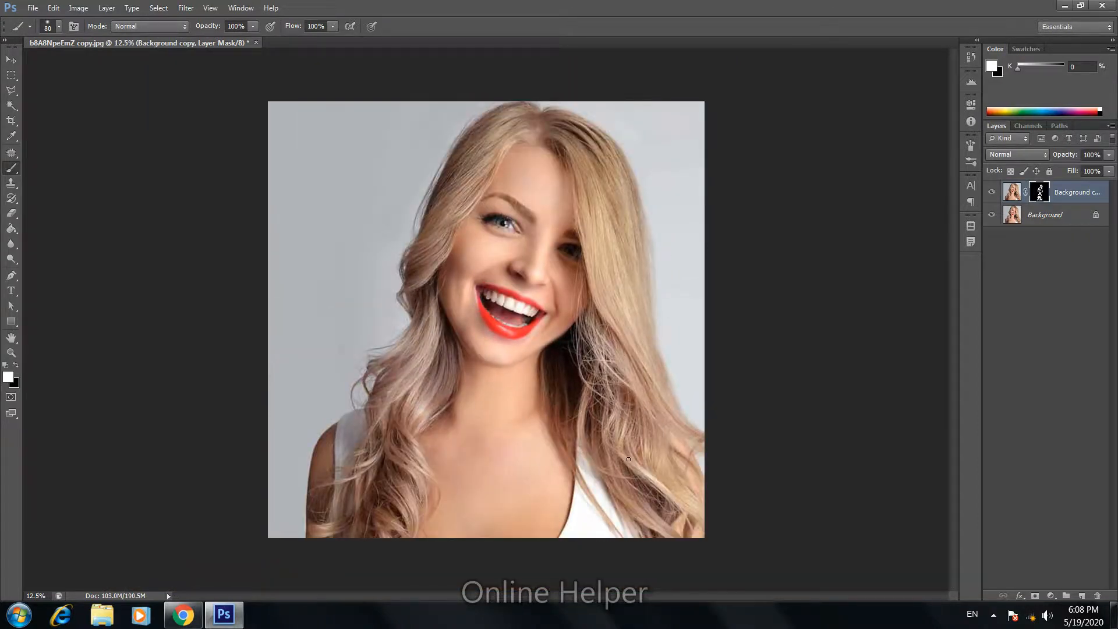
{"action": "key", "text": "ctrl+shift+s"}
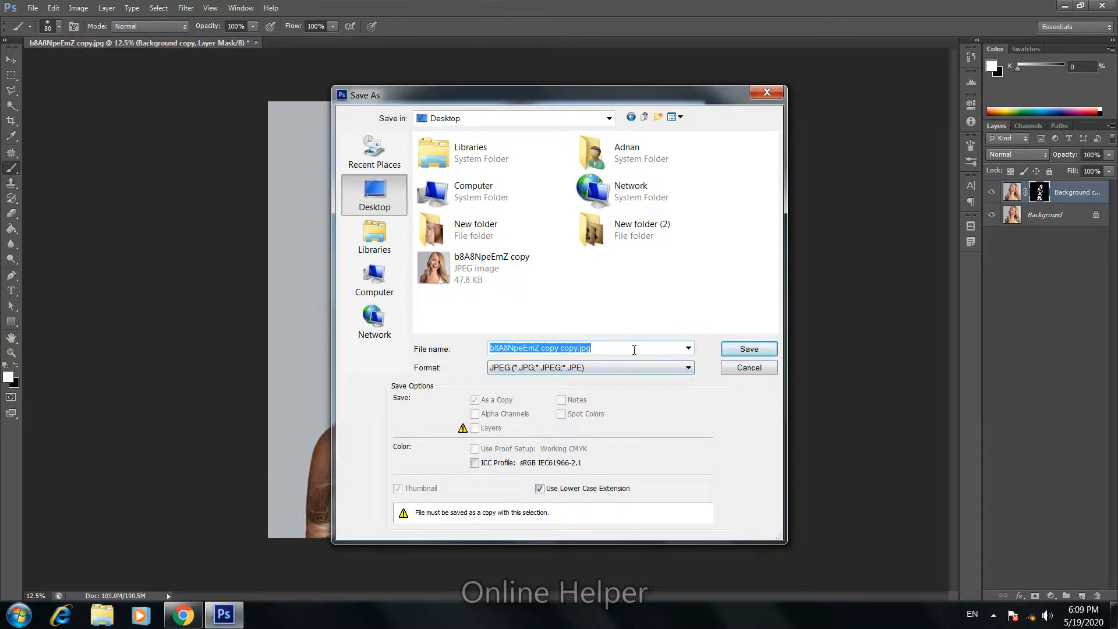
{"action": "left_click", "coordinate": [740, 349]}
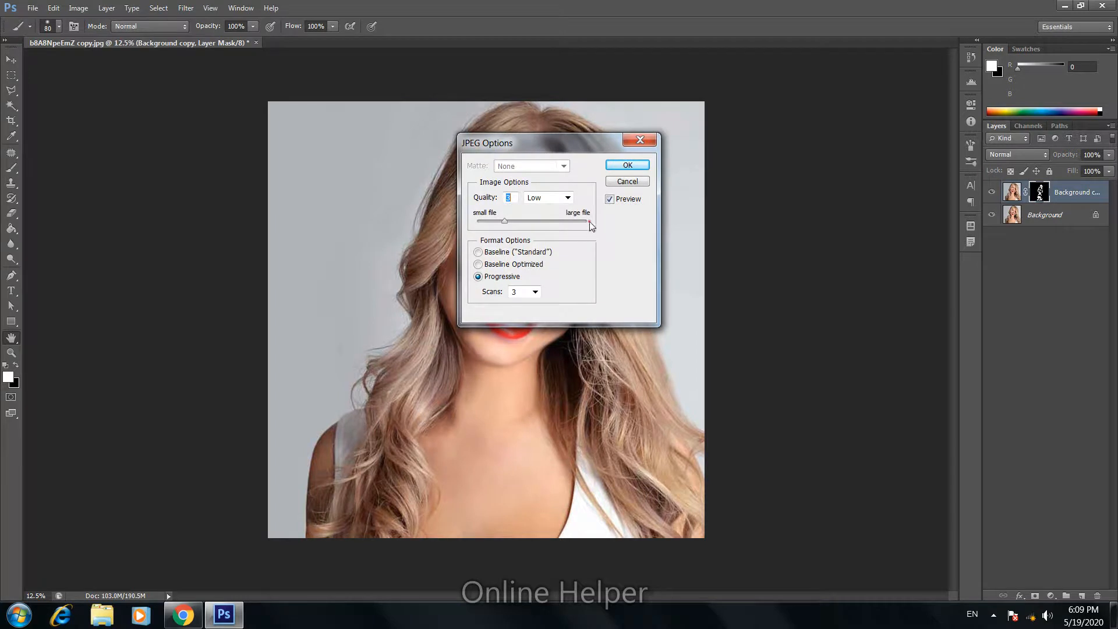
{"action": "left_click", "coordinate": [587, 221]}
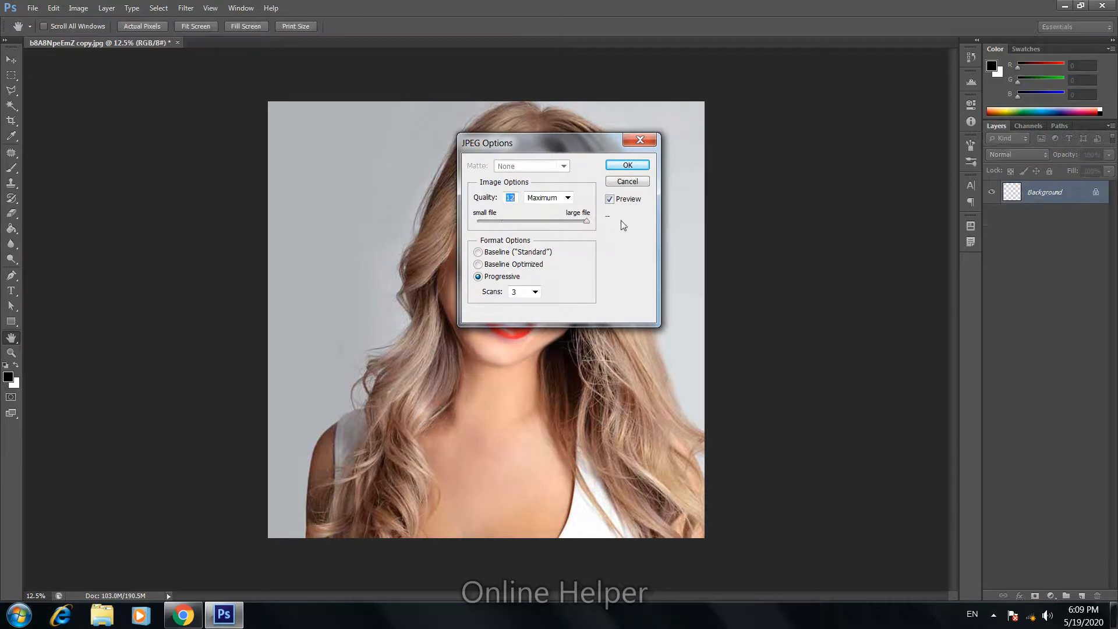
{"action": "left_click", "coordinate": [625, 165]}
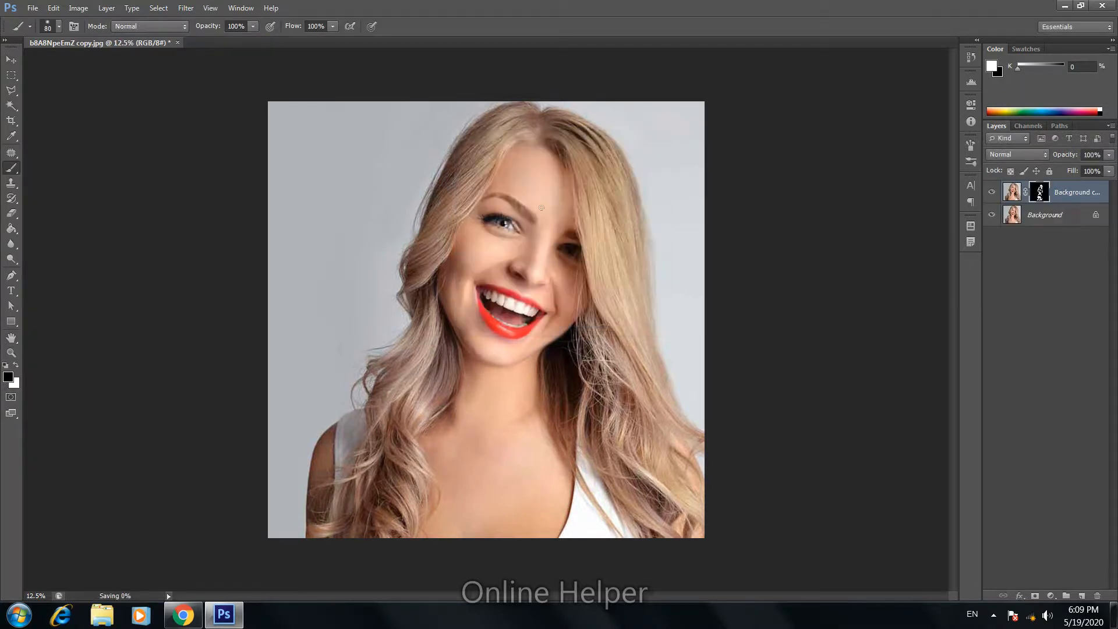
{"action": "left_click", "coordinate": [552, 237]}
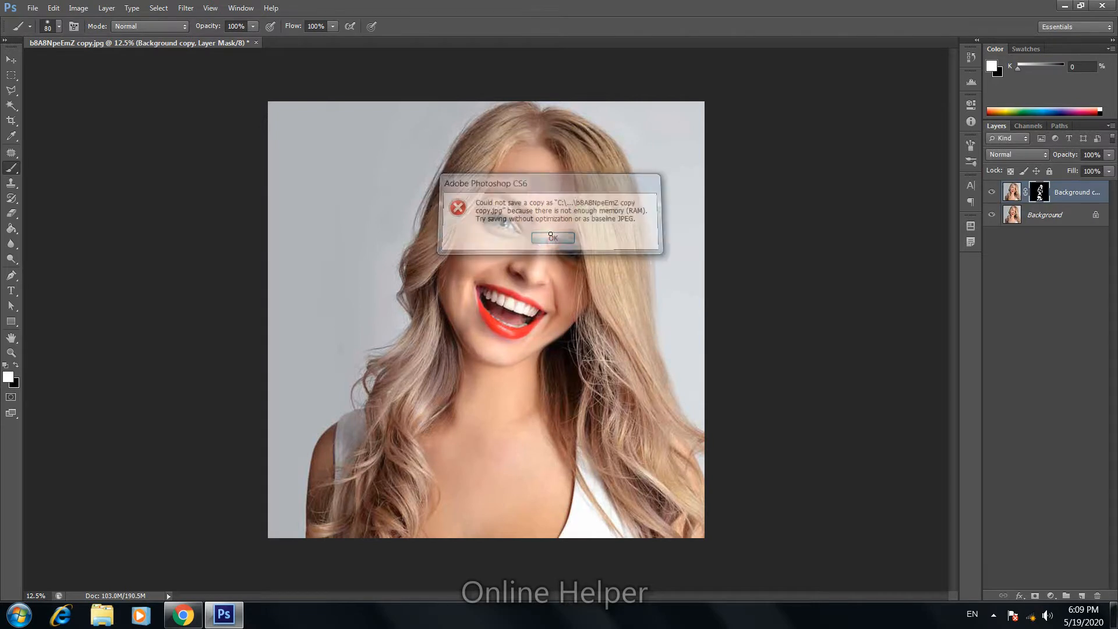
Try again to save the layered portrait as a JPEG copy on the Desktop under a changed file name.
{"action": "key", "text": "ctrl+shift+s"}
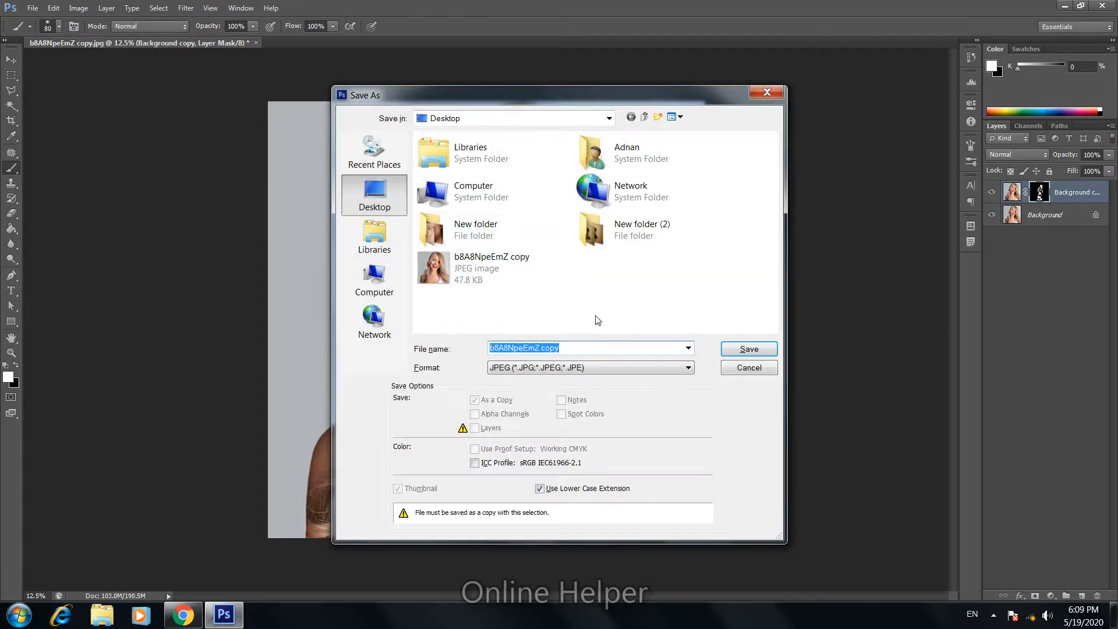
{"action": "left_click", "coordinate": [544, 346]}
{"action": "type", "text": "r"}
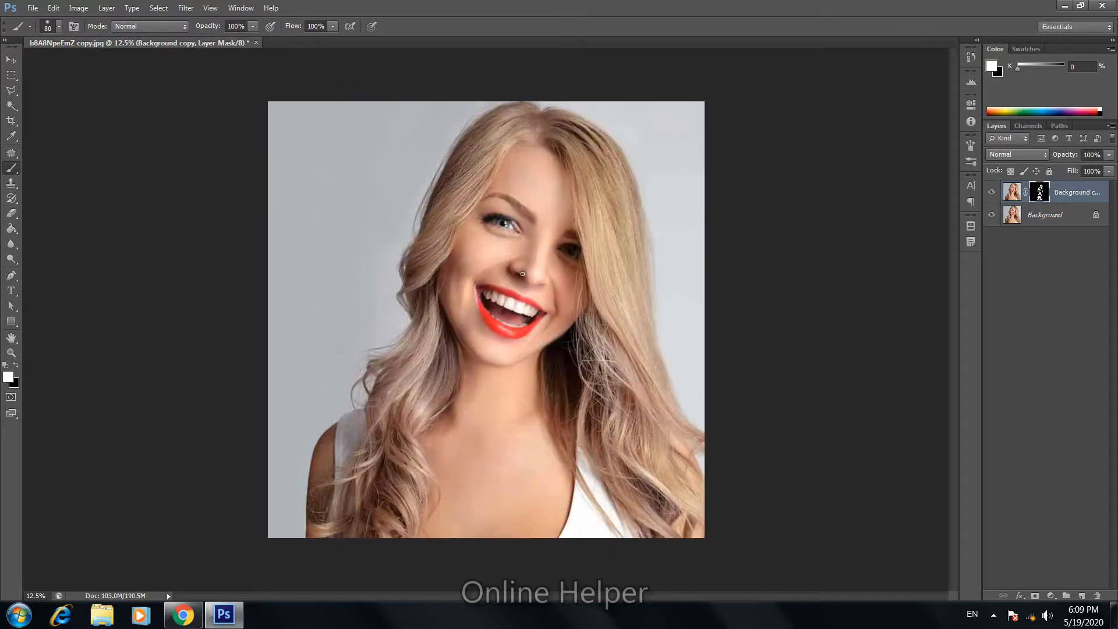
Merge the masked blur layer into the Background and save a JPEG copy to the Desktop as "b8A8NpeEmZ copye".
{"action": "key", "text": "ctrl+e"}
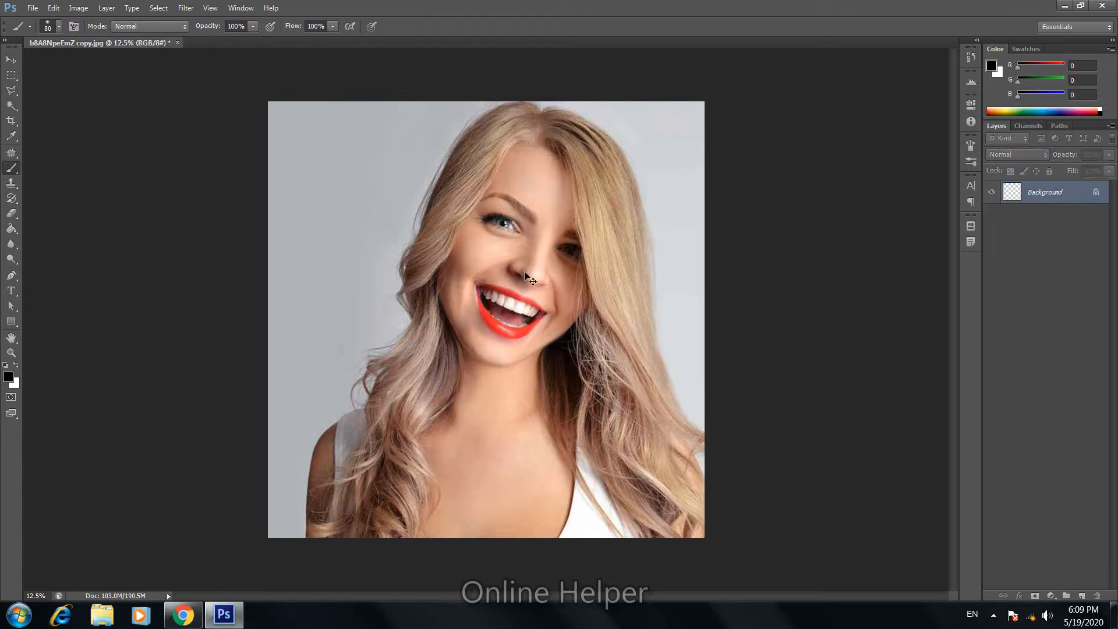
{"action": "key", "text": "ctrl+shift+s"}
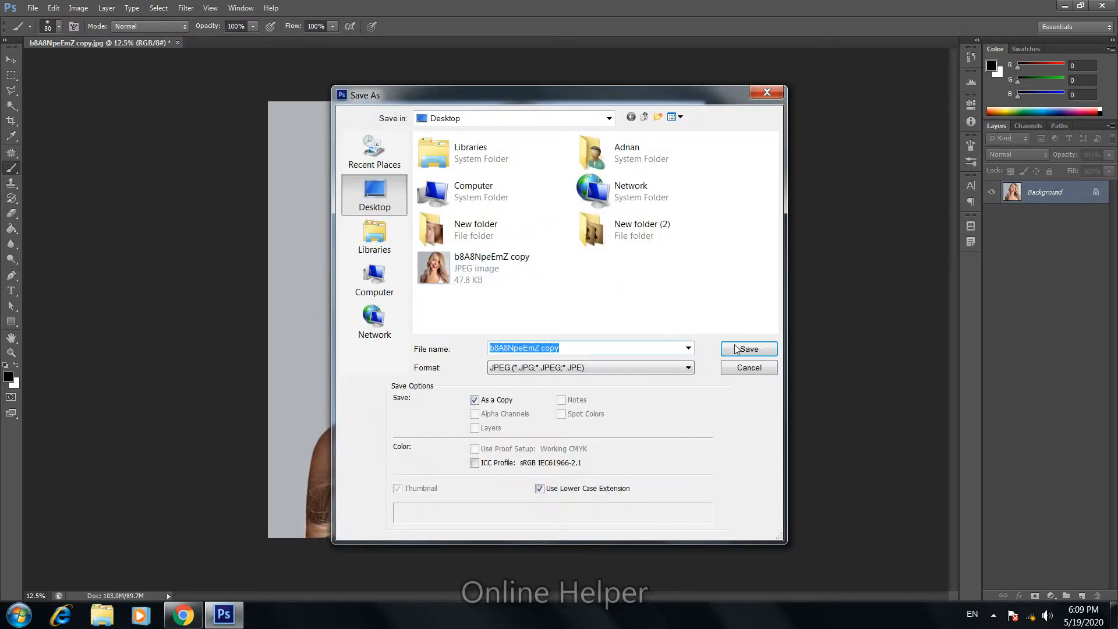
{"action": "left_click", "coordinate": [749, 348]}
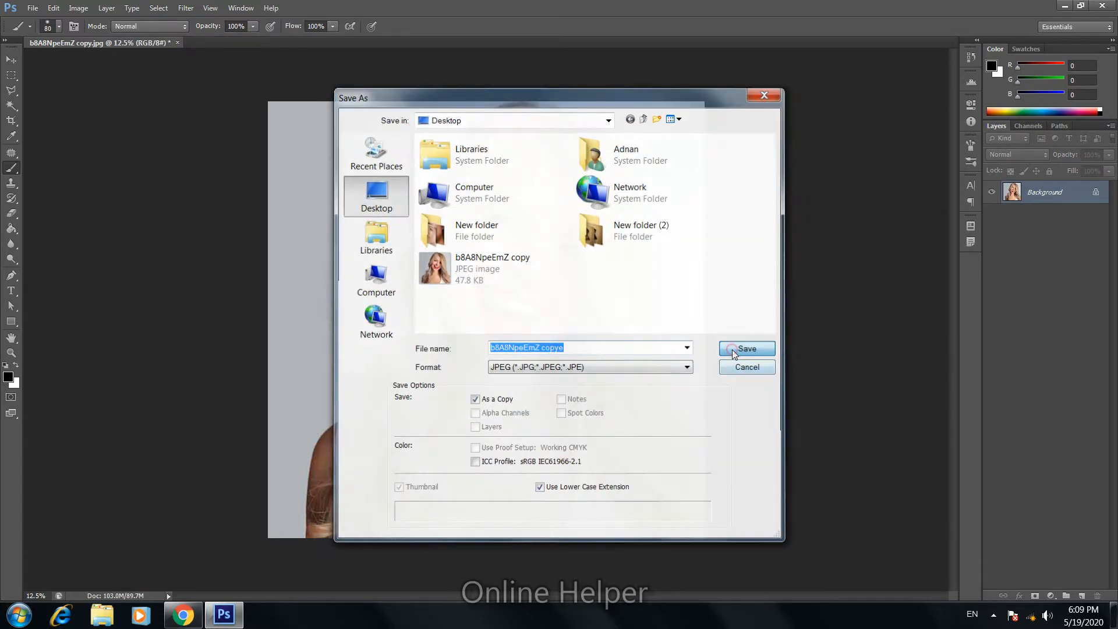
{"action": "left_click", "coordinate": [624, 163]}
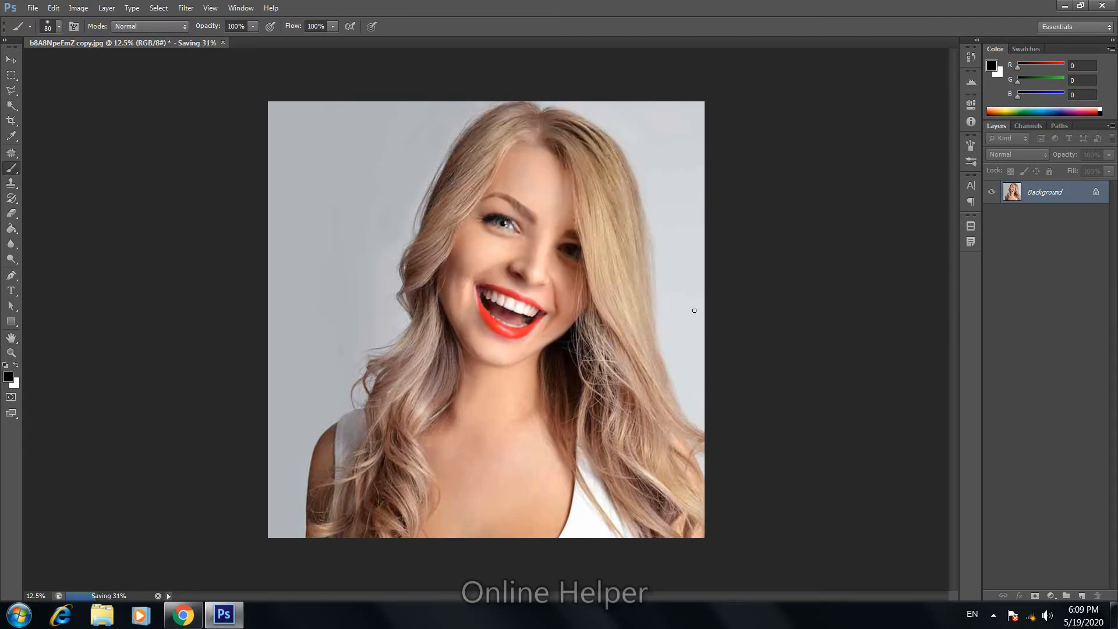